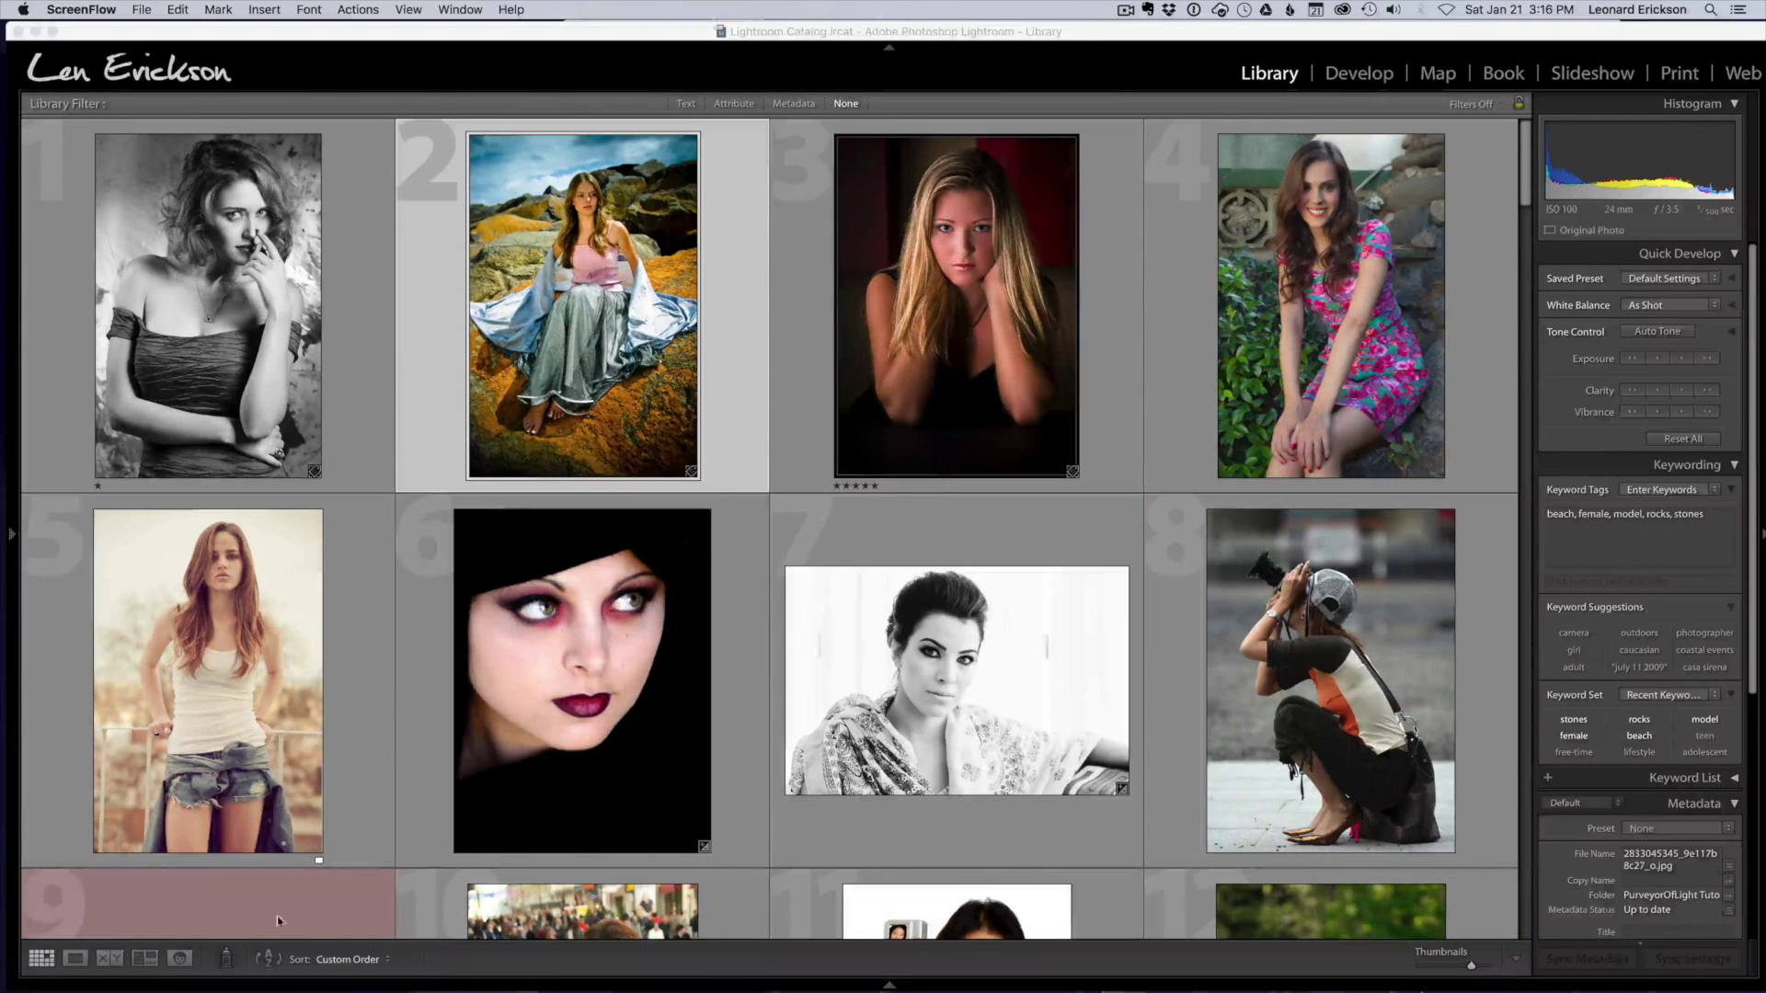
Switch to Lightroom, view the photo of the woman on the rocks in Loupe view, and return to the grid
key(super+Tab)
key(e)
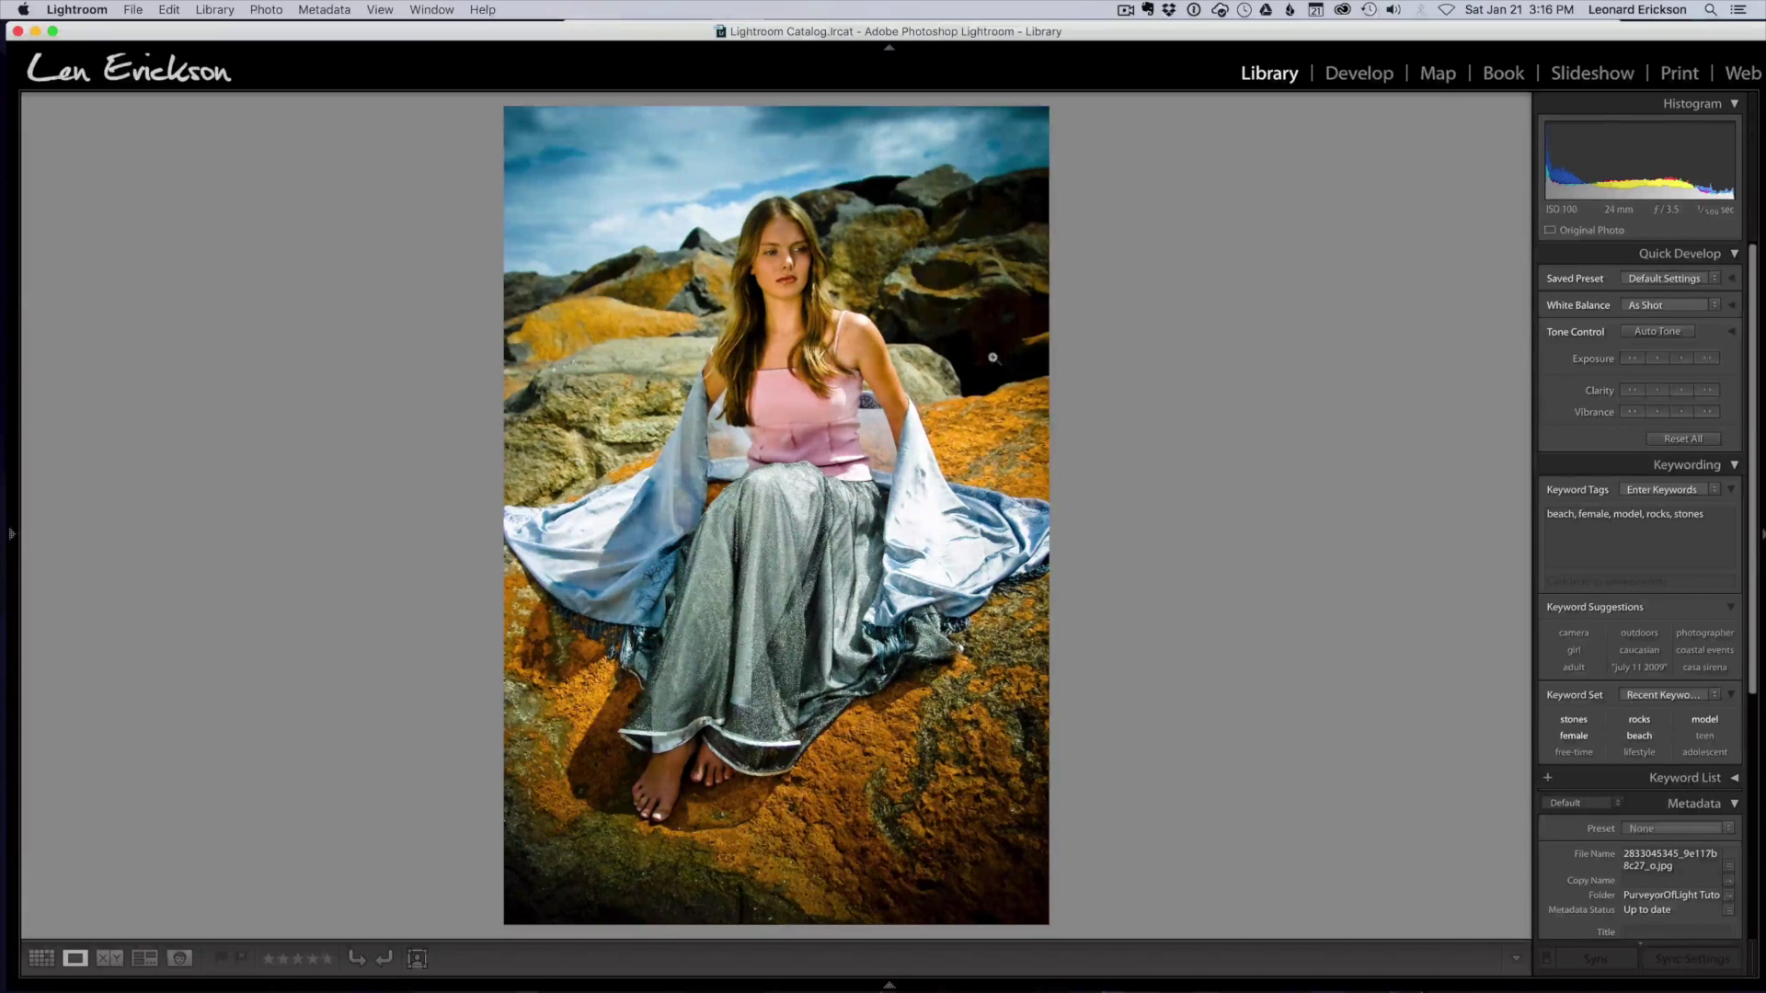
click(42, 959)
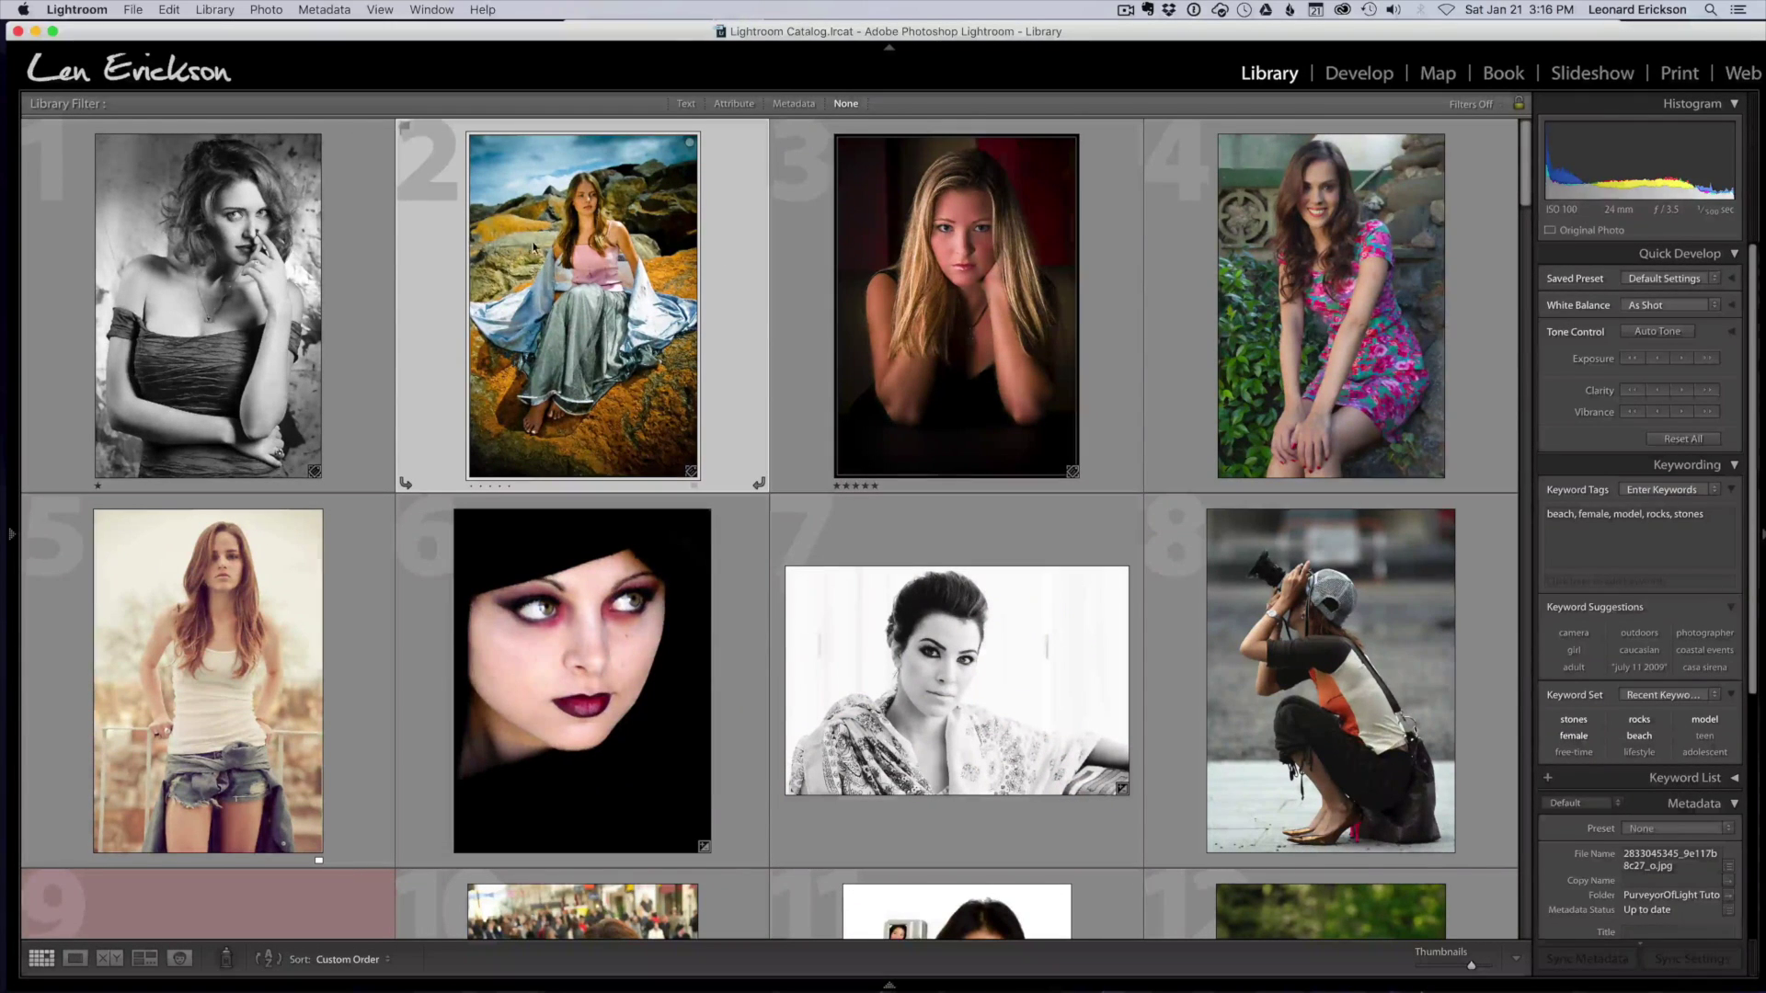
mouse_move(542, 251)
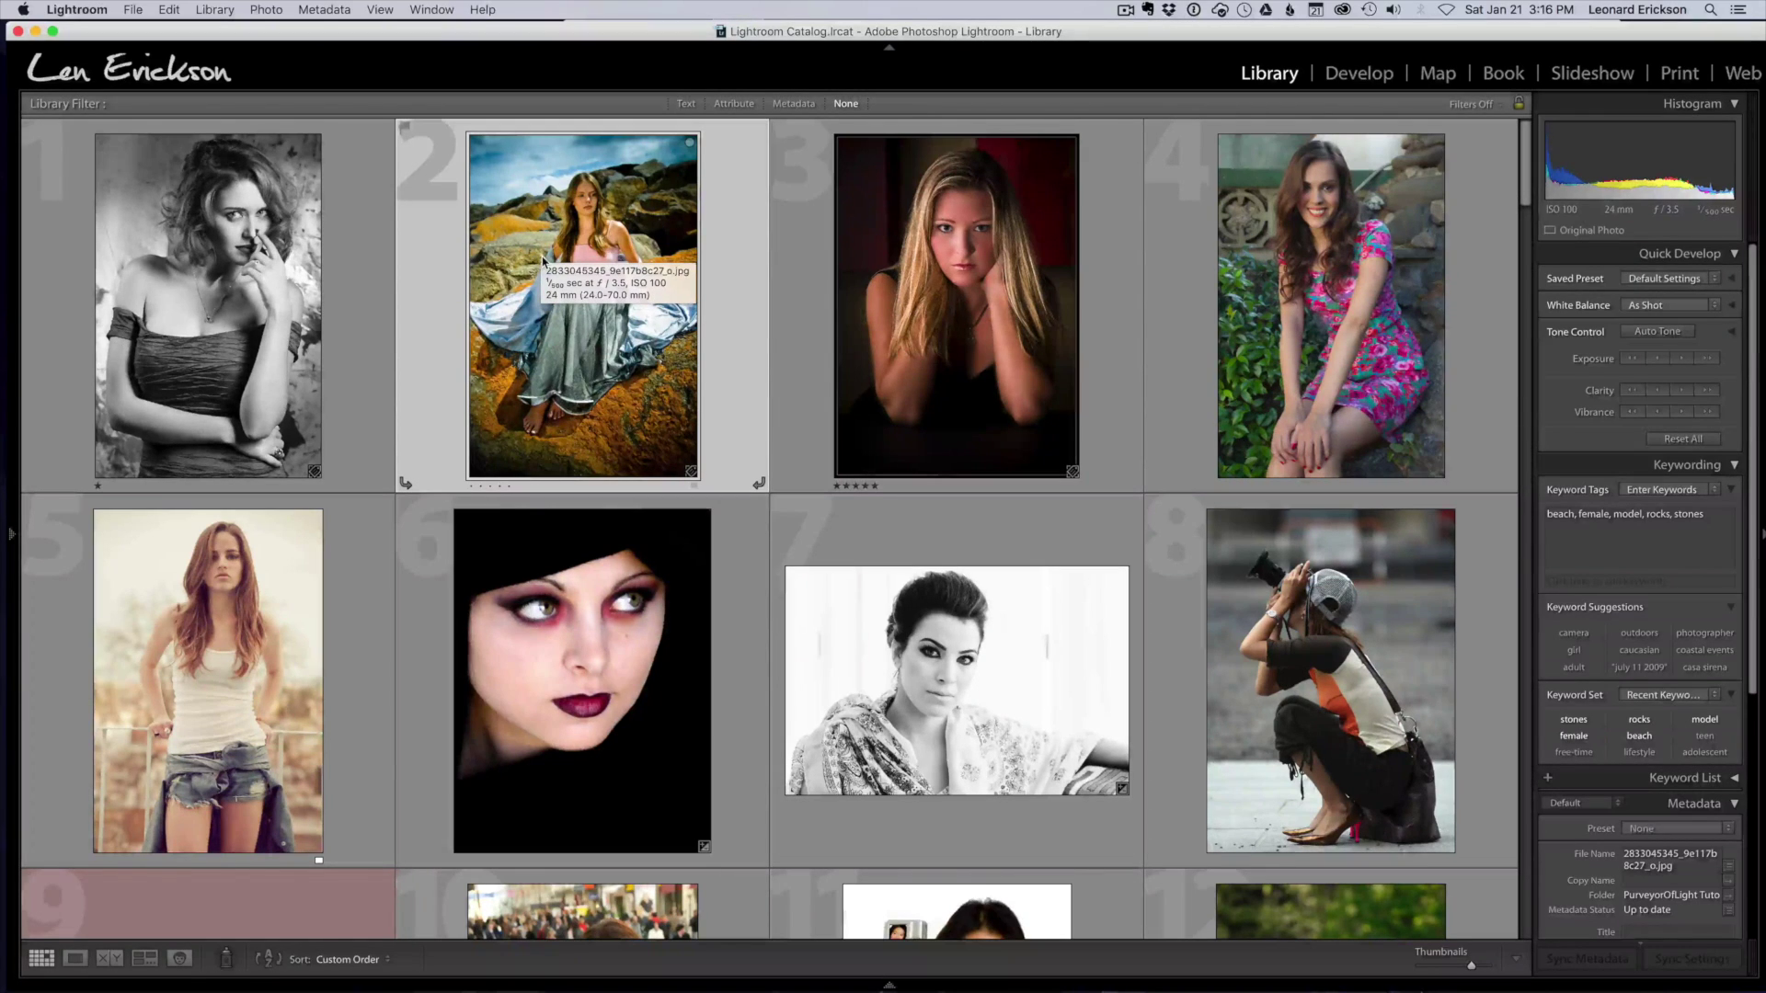
right_click(529, 258)
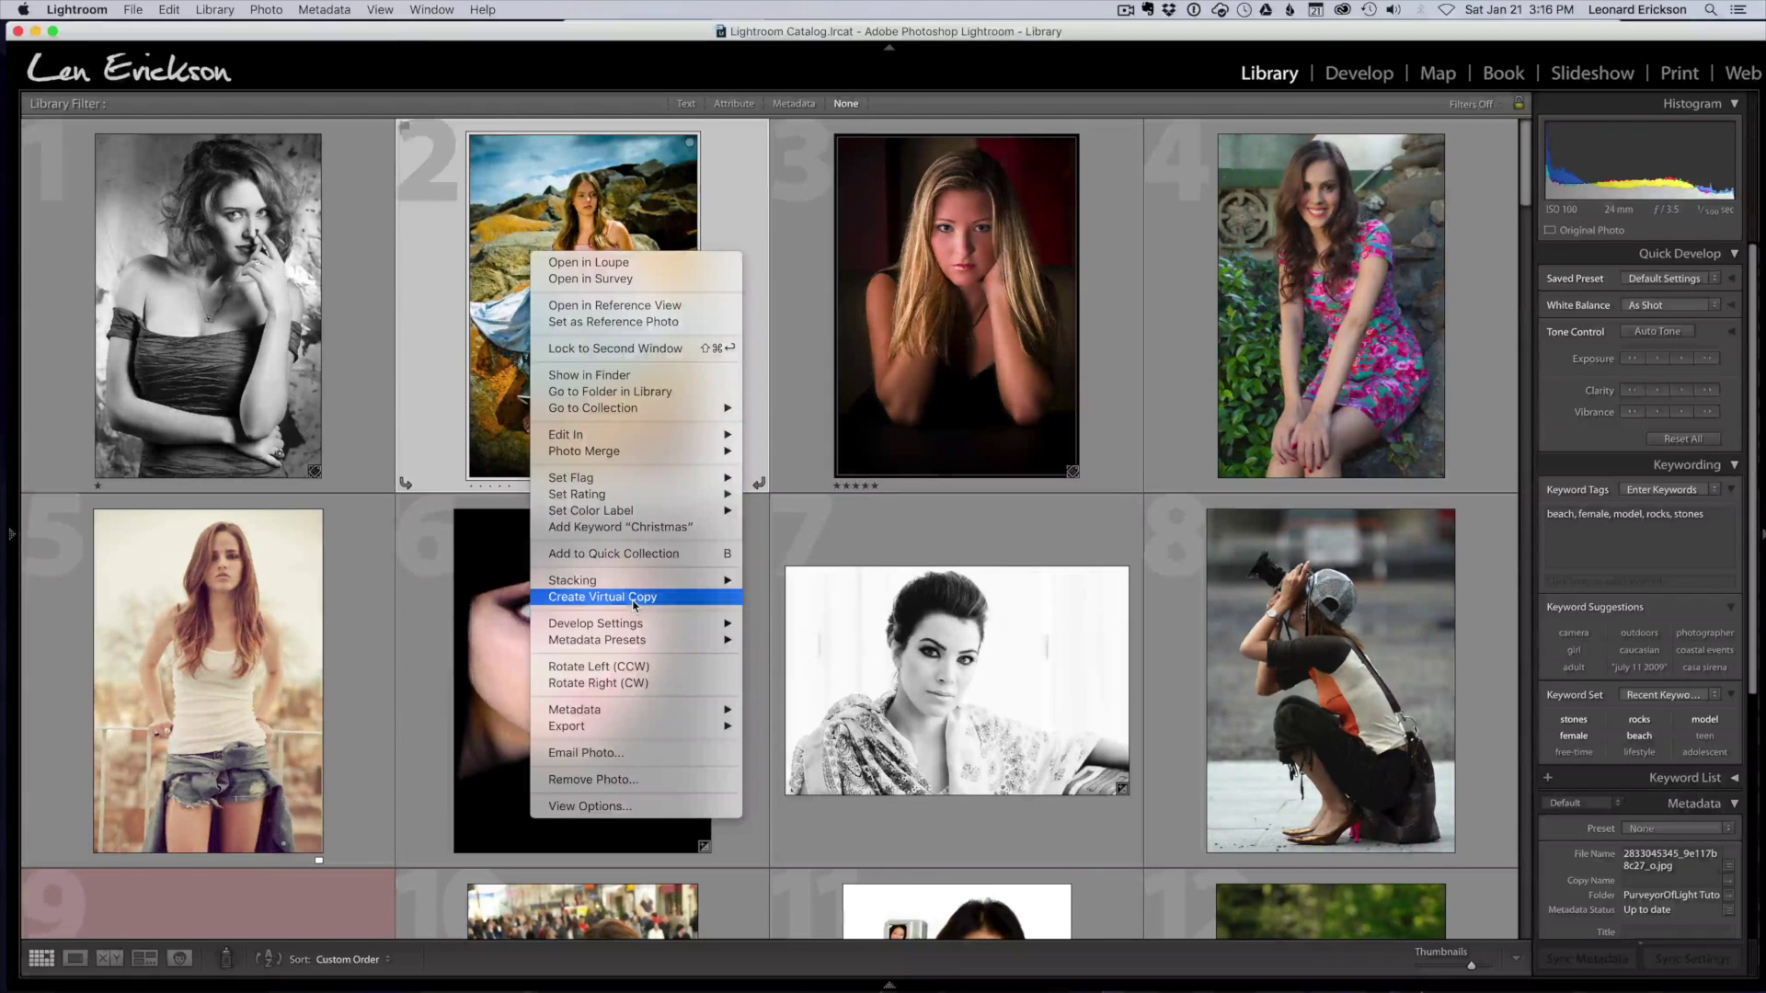
click(426, 159)
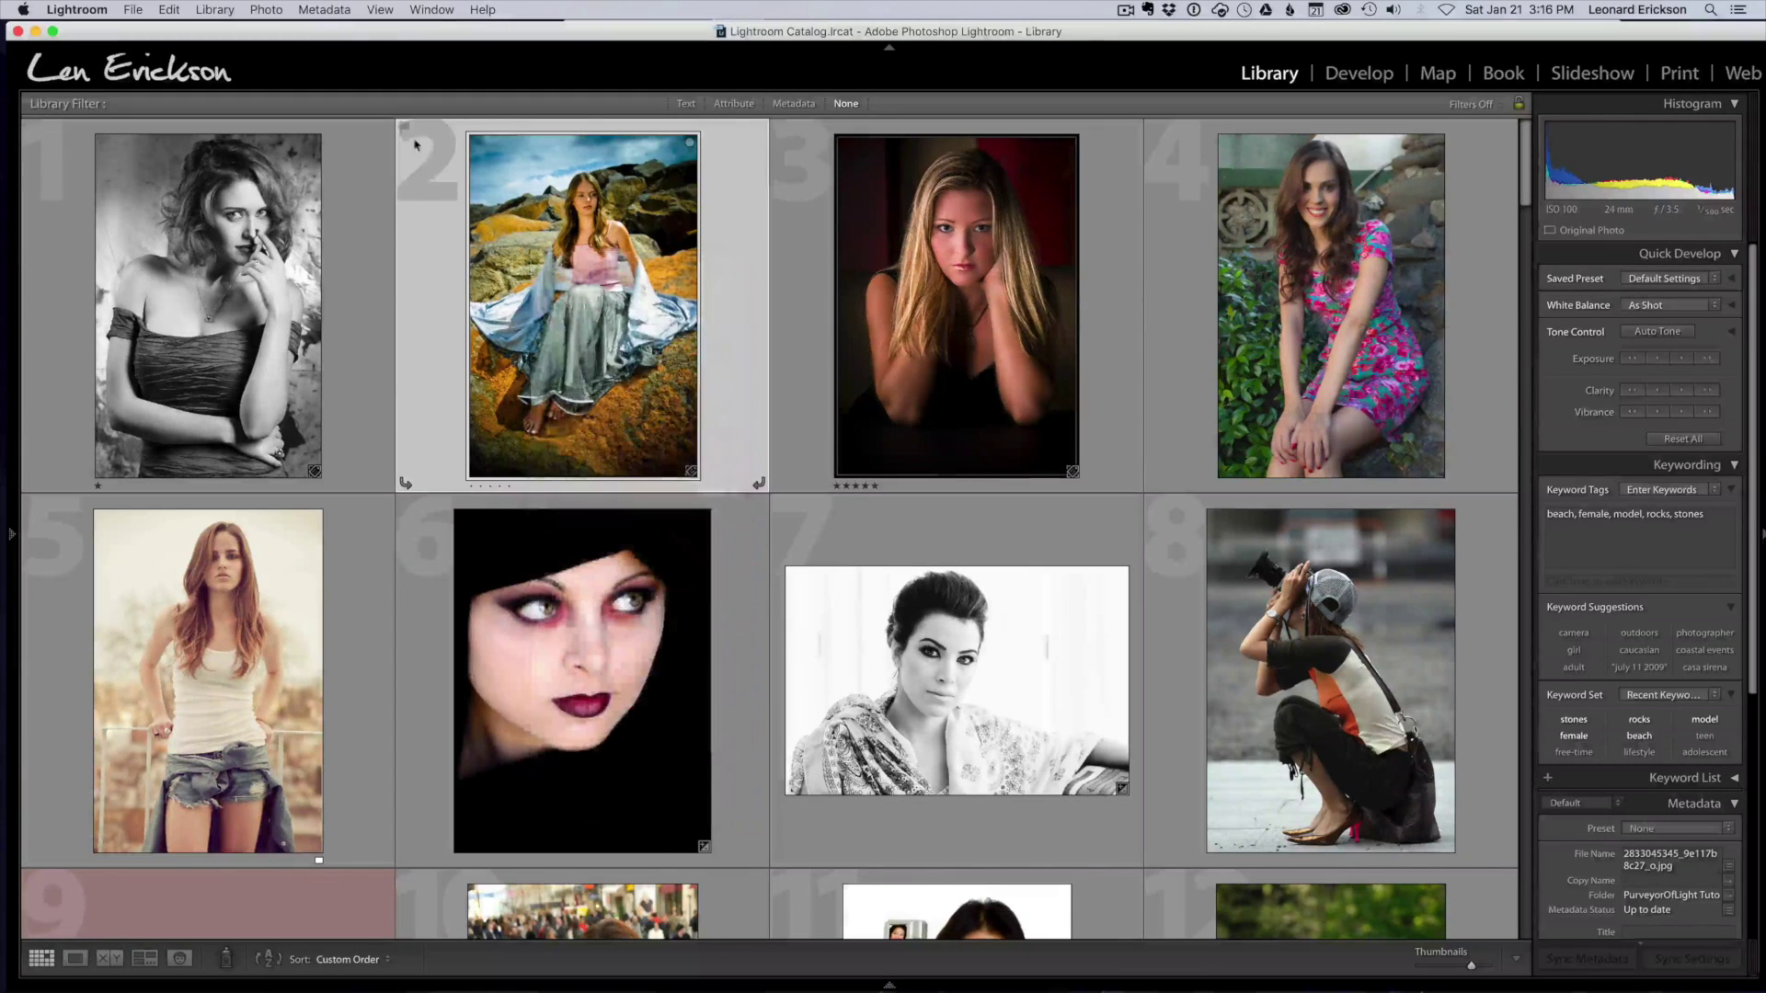
click(261, 11)
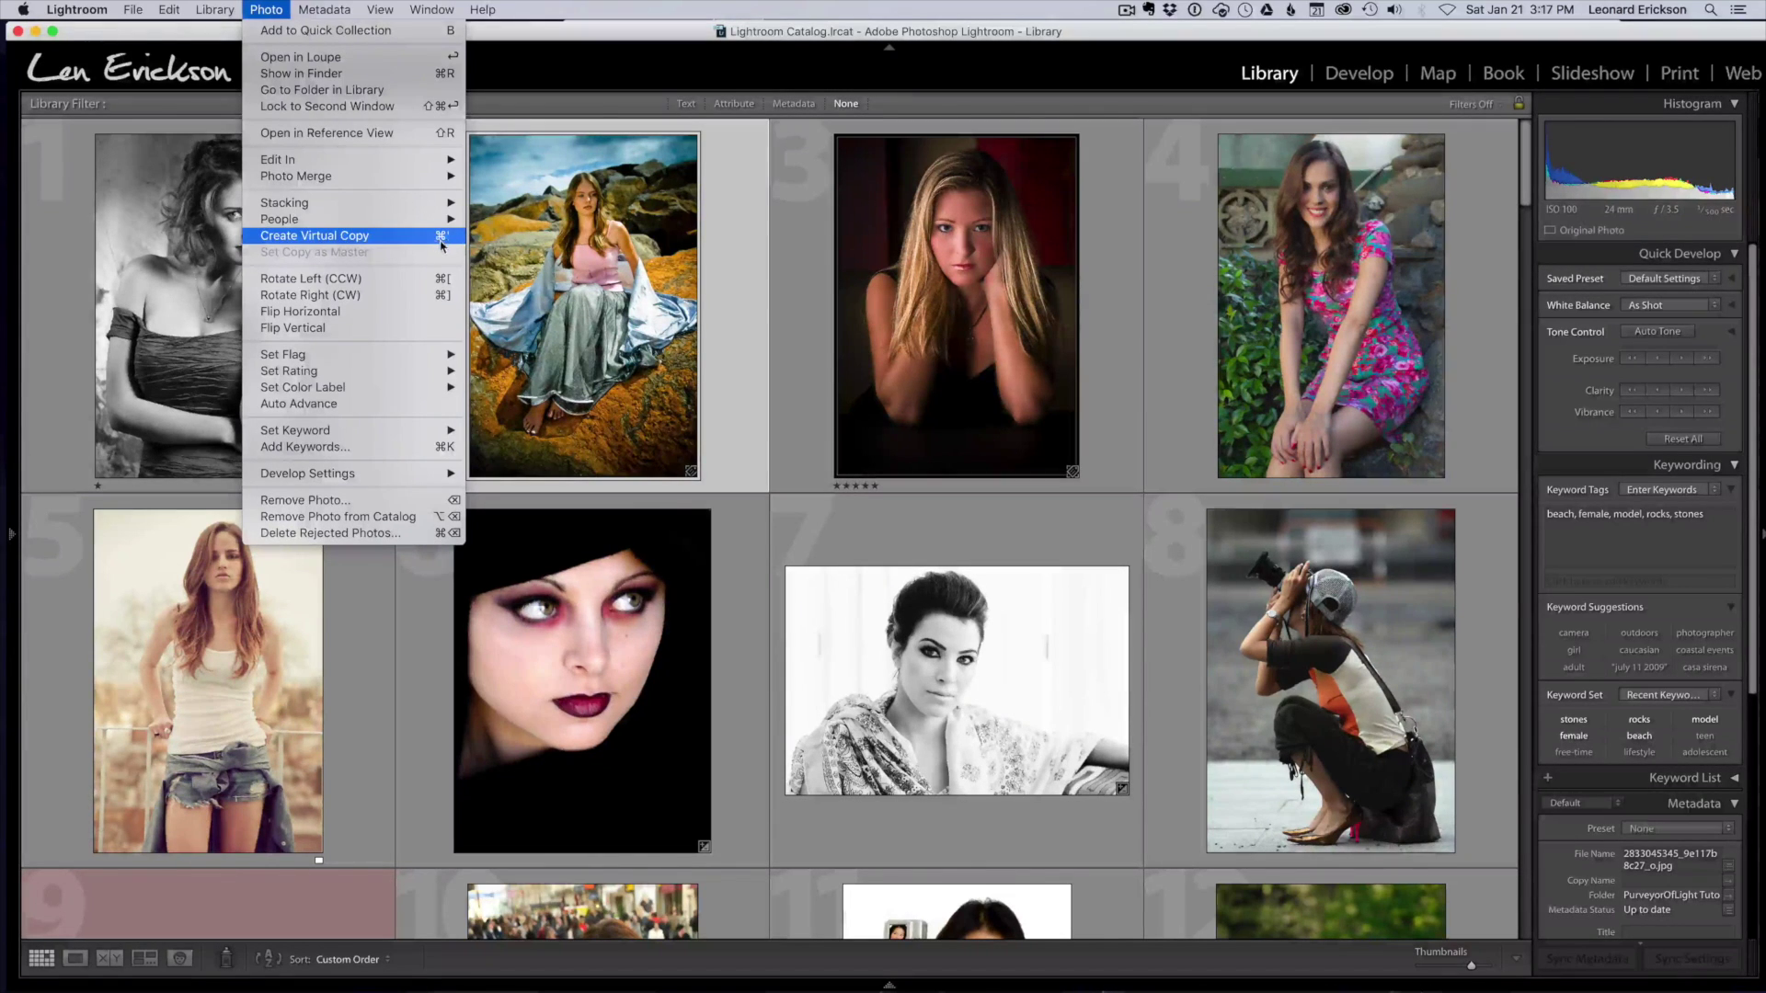
click(582, 247)
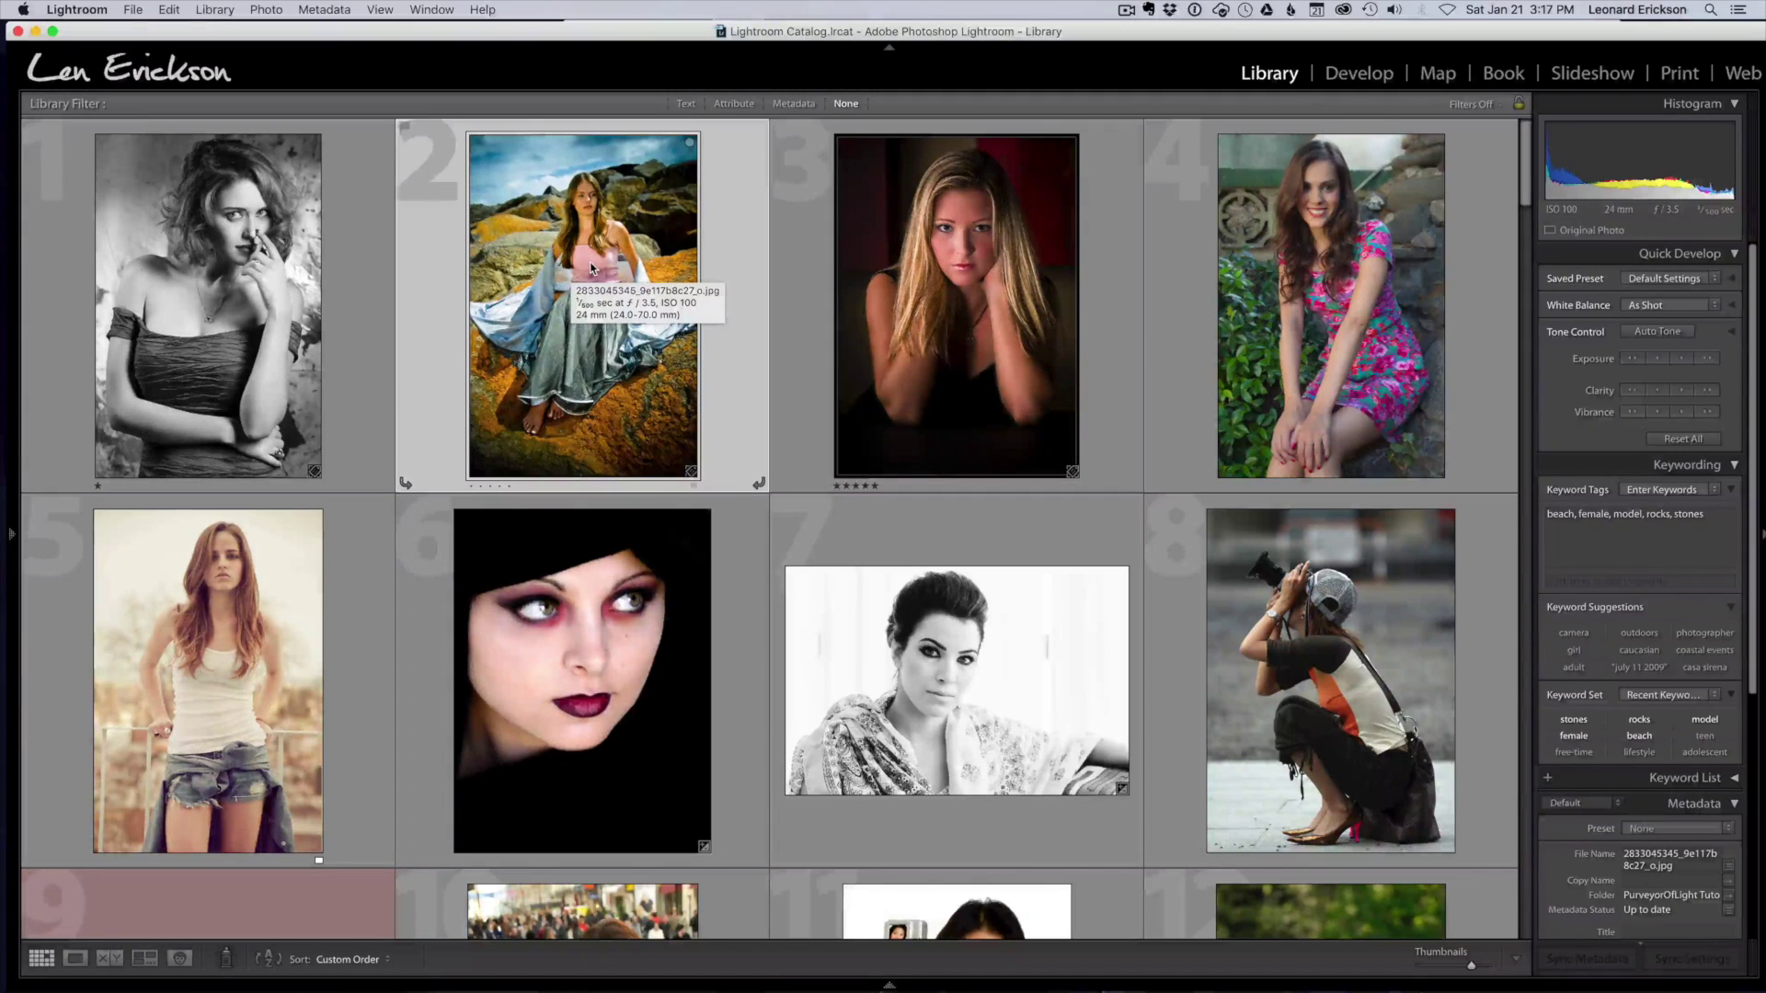
Create two virtual copies of the colour photo of the woman on the rocks
right_click(592, 245)
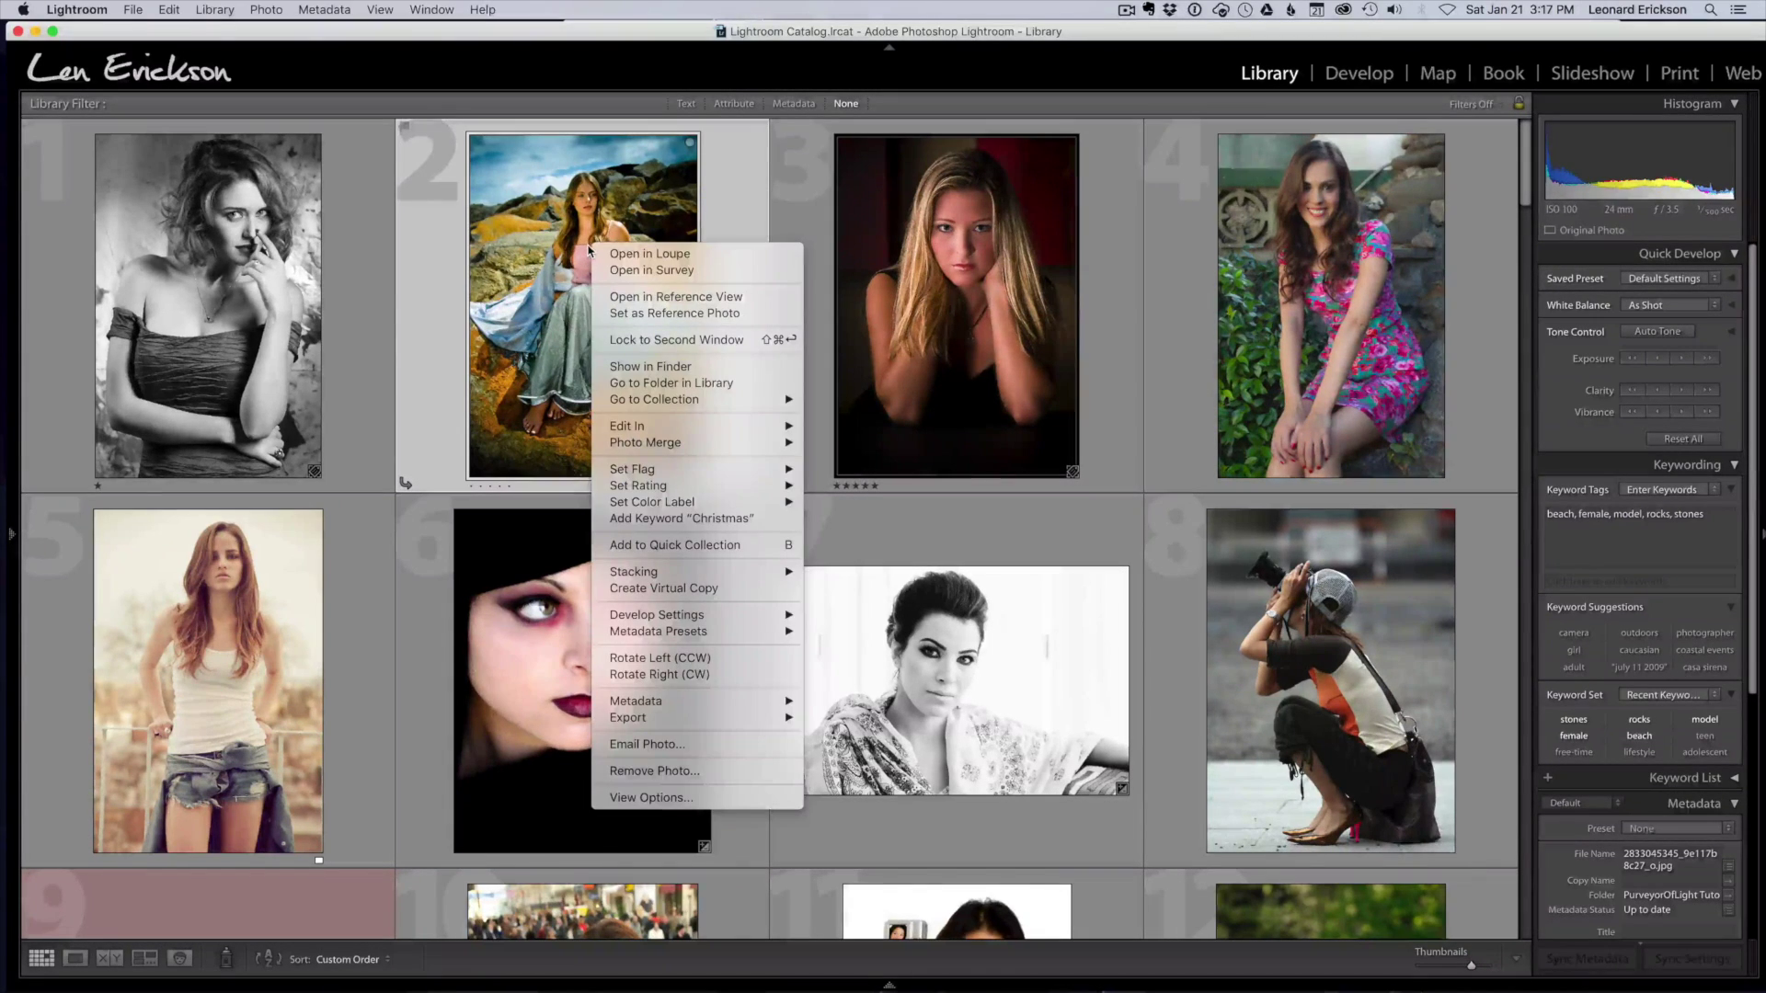
click(699, 590)
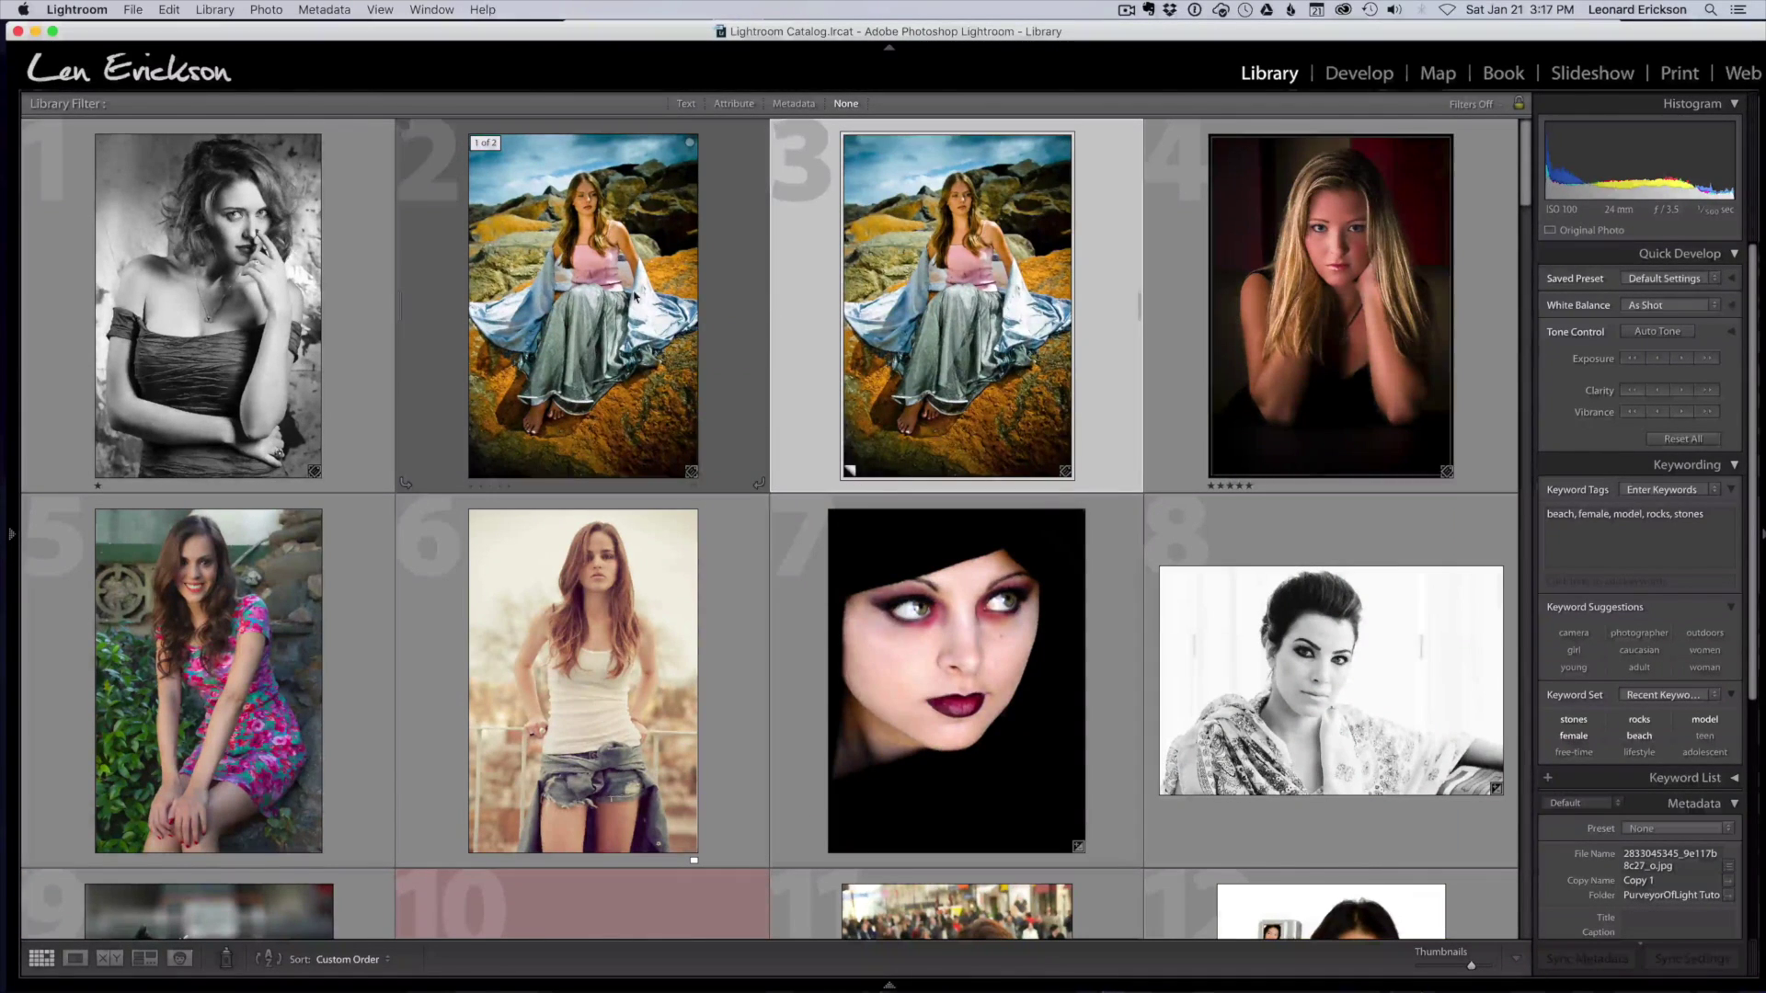
click(652, 301)
right_click(652, 301)
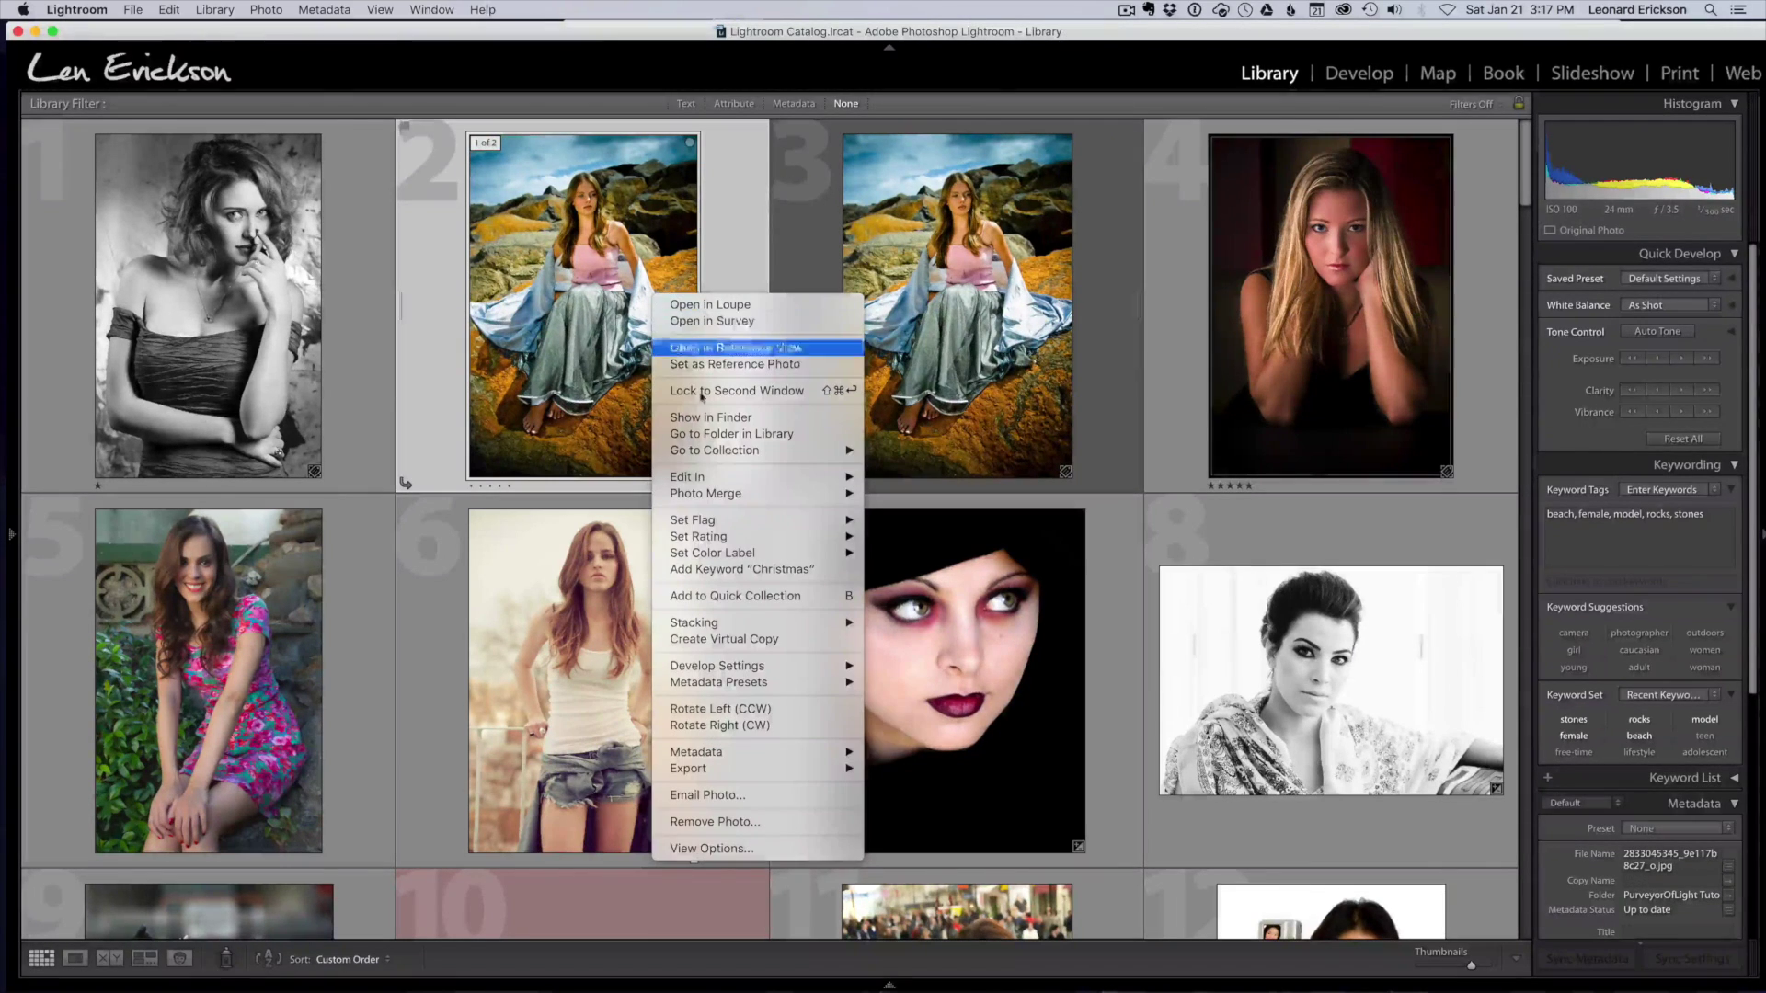
click(735, 639)
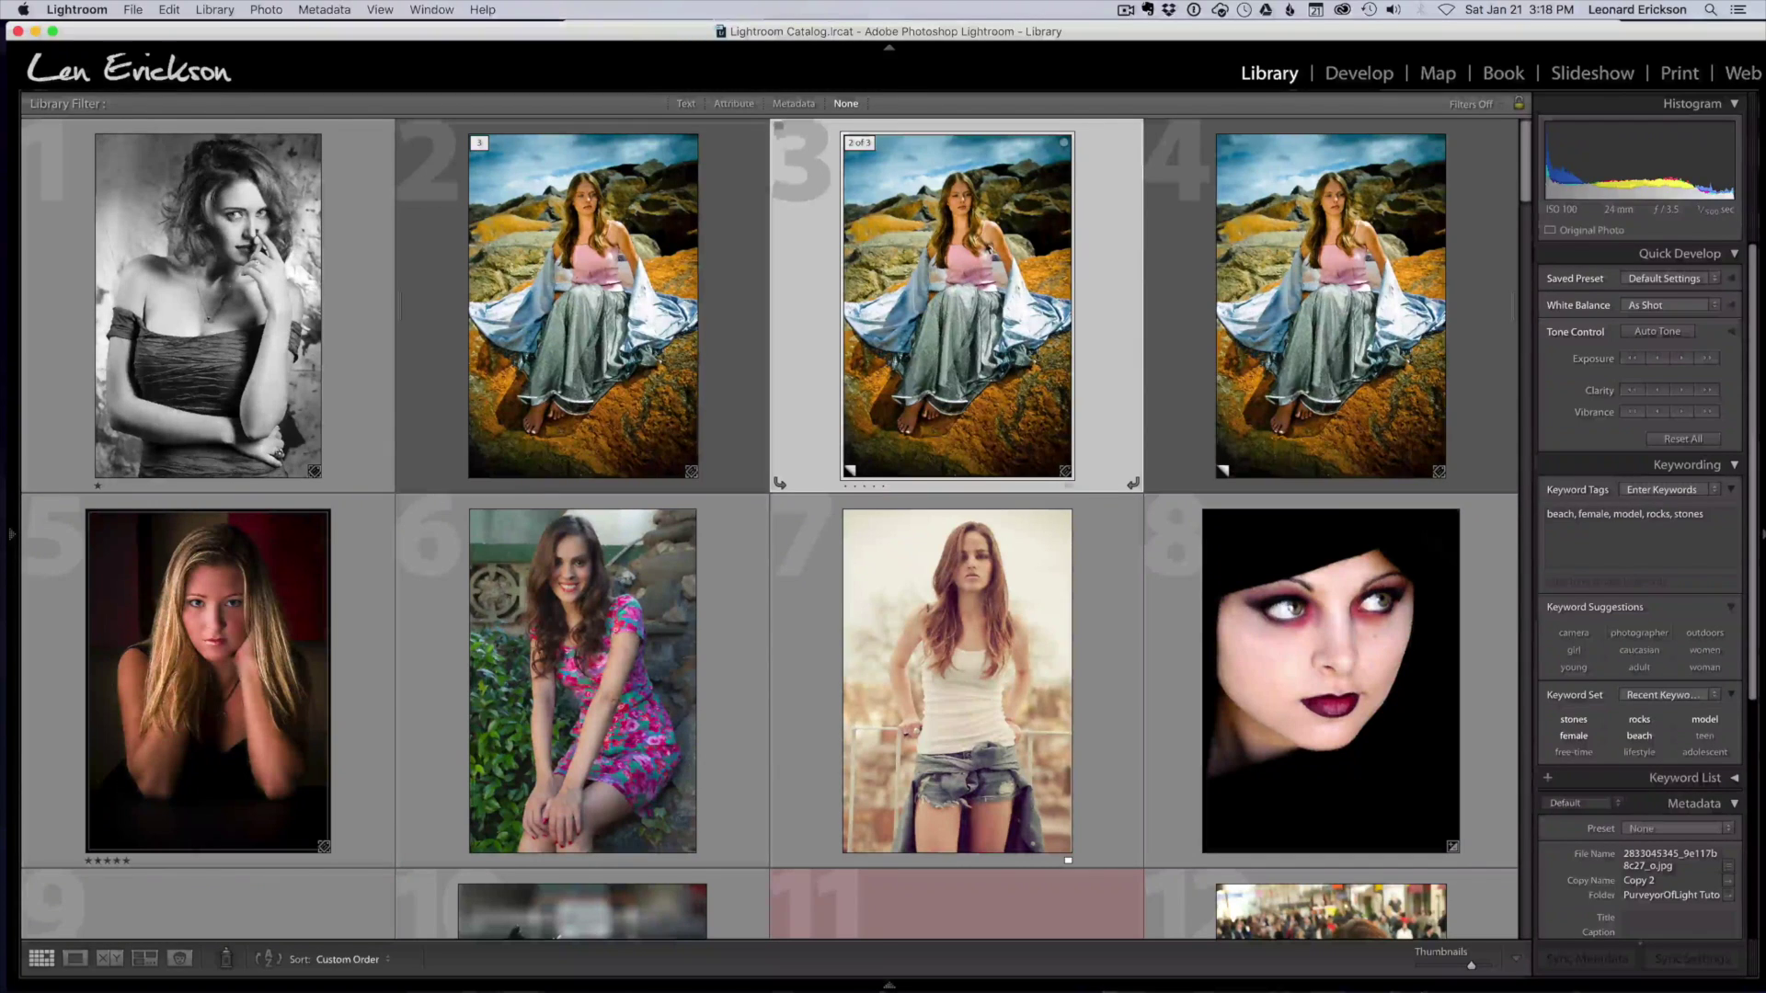
Try B&W Look 1 and B&W Look 2 on the virtual copy next to the original, settle on the Vivian Maier preset, and return to the Library
mouse_move(944, 246)
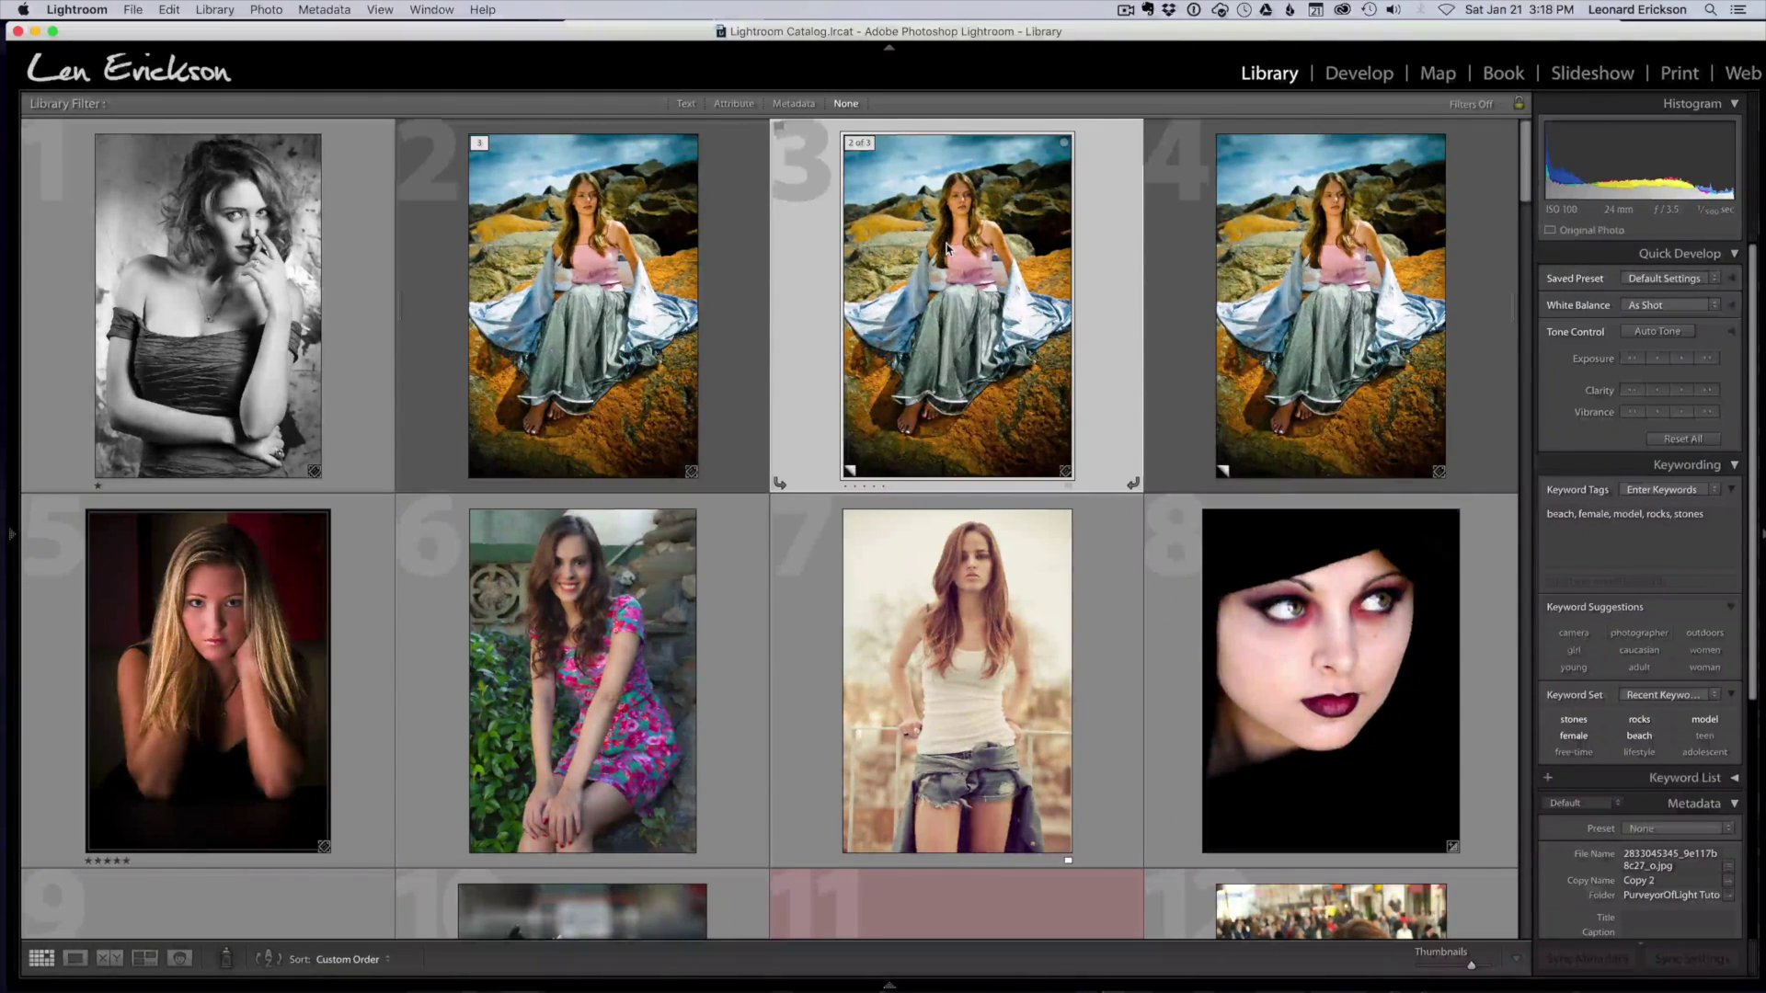
click(1359, 74)
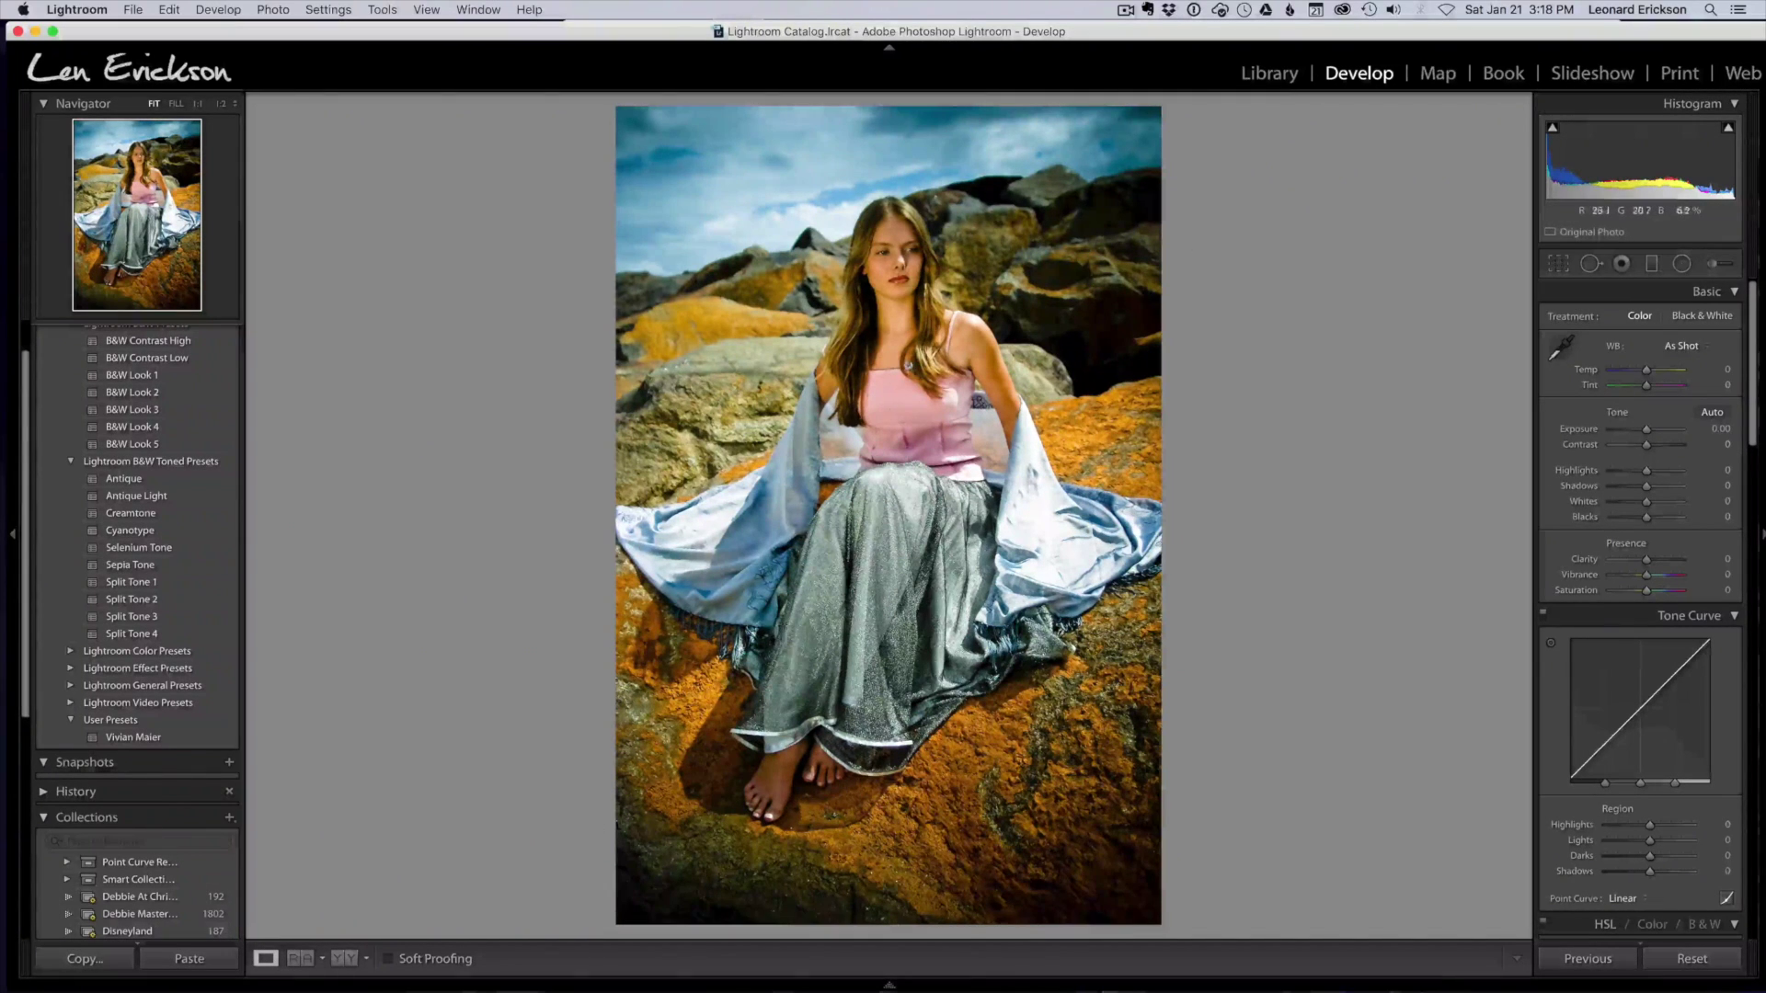
click(116, 377)
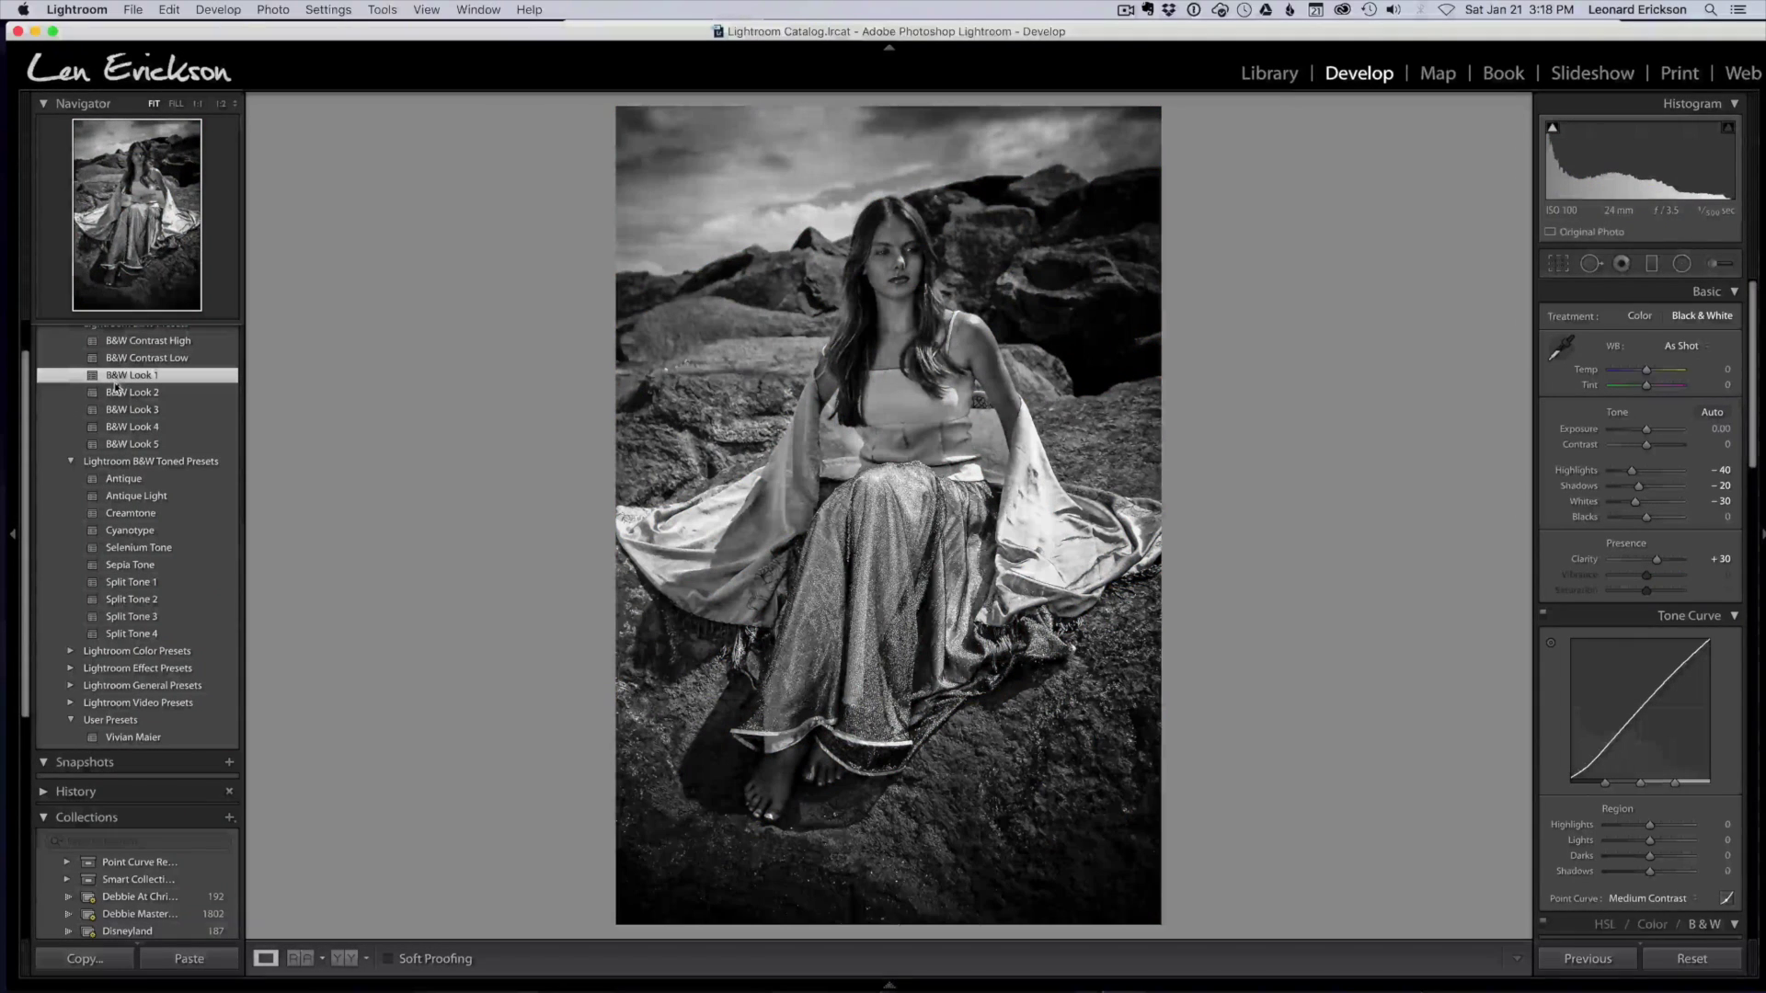
click(116, 393)
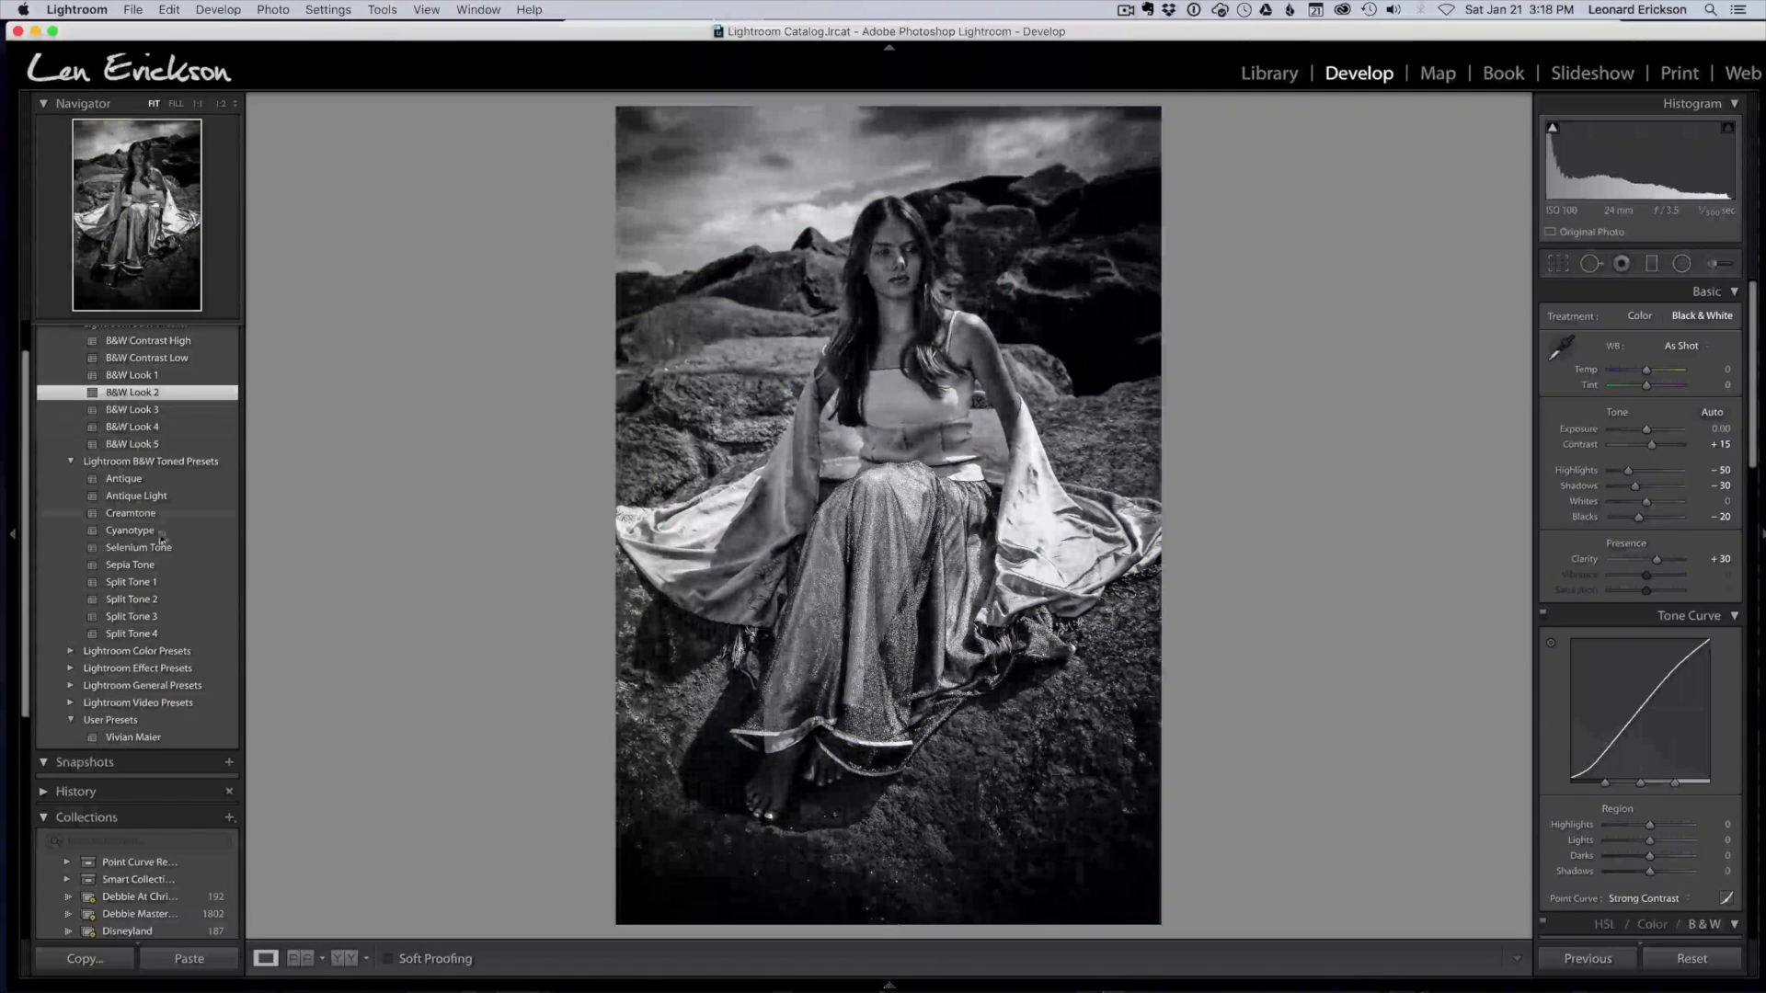
click(152, 739)
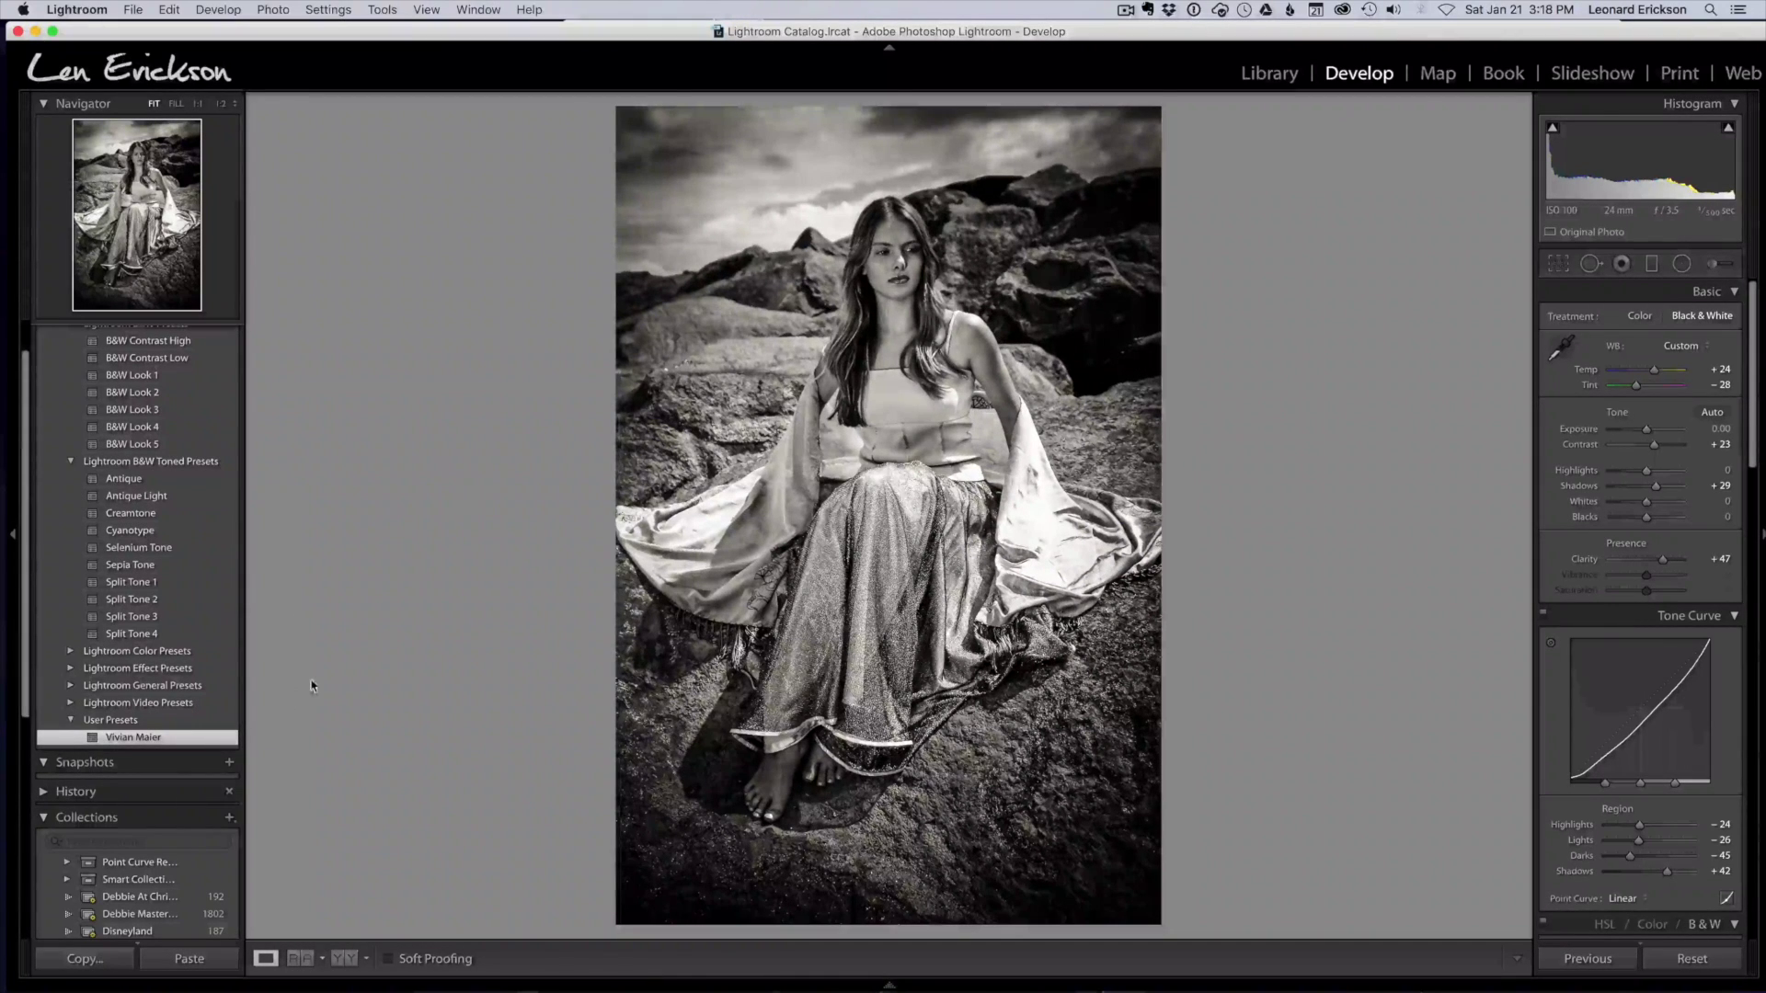
click(1269, 74)
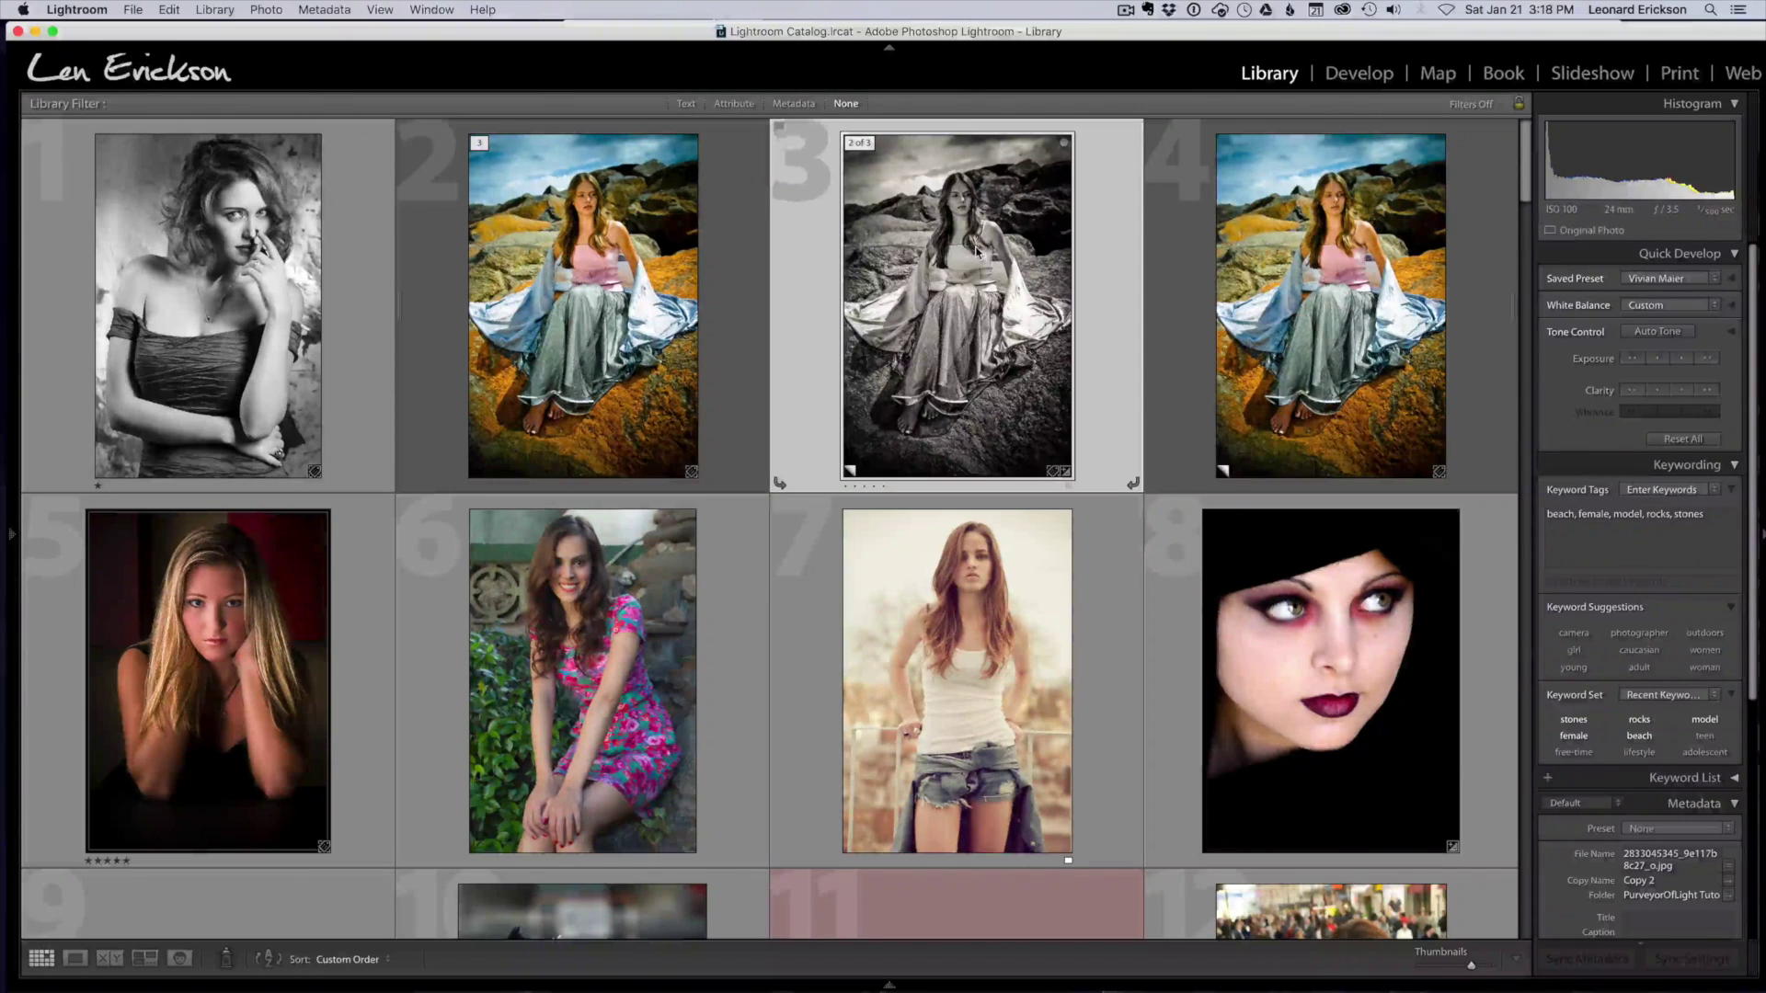
Try the Antique, Creamtone and Selenium Tone presets on the remaining colour virtual copy, settle on Sepia Tone, and return to the Library
click(1328, 255)
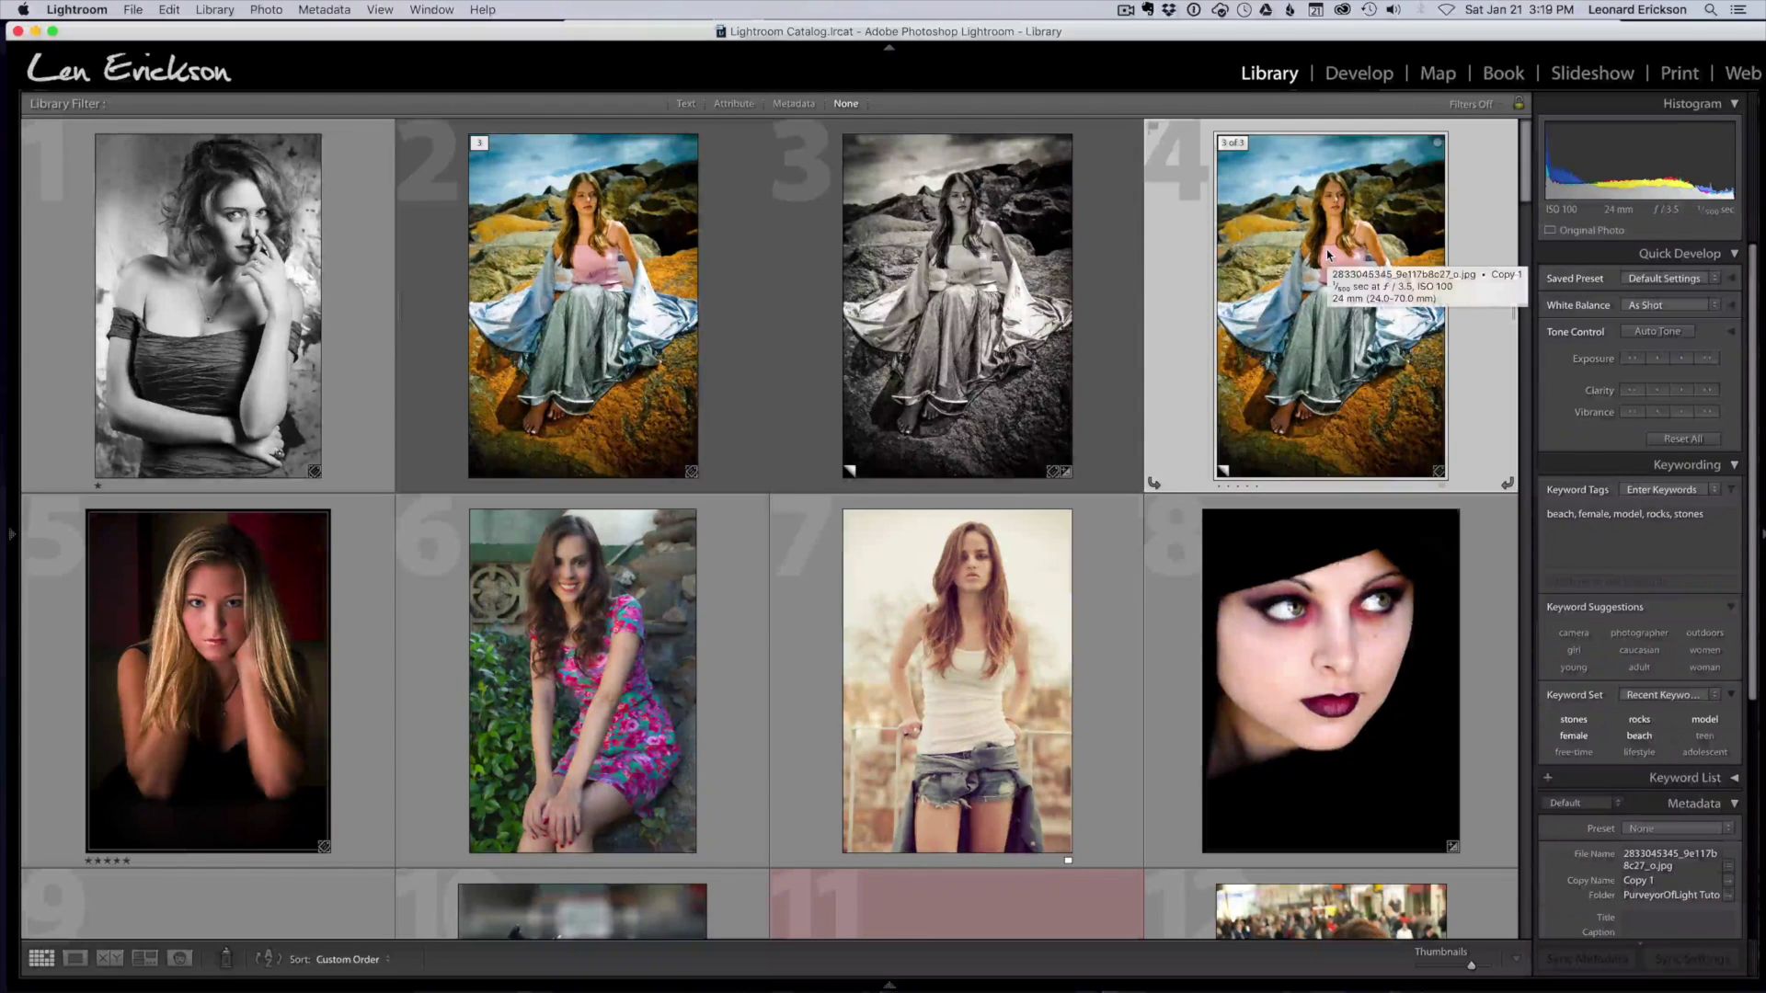
click(1355, 74)
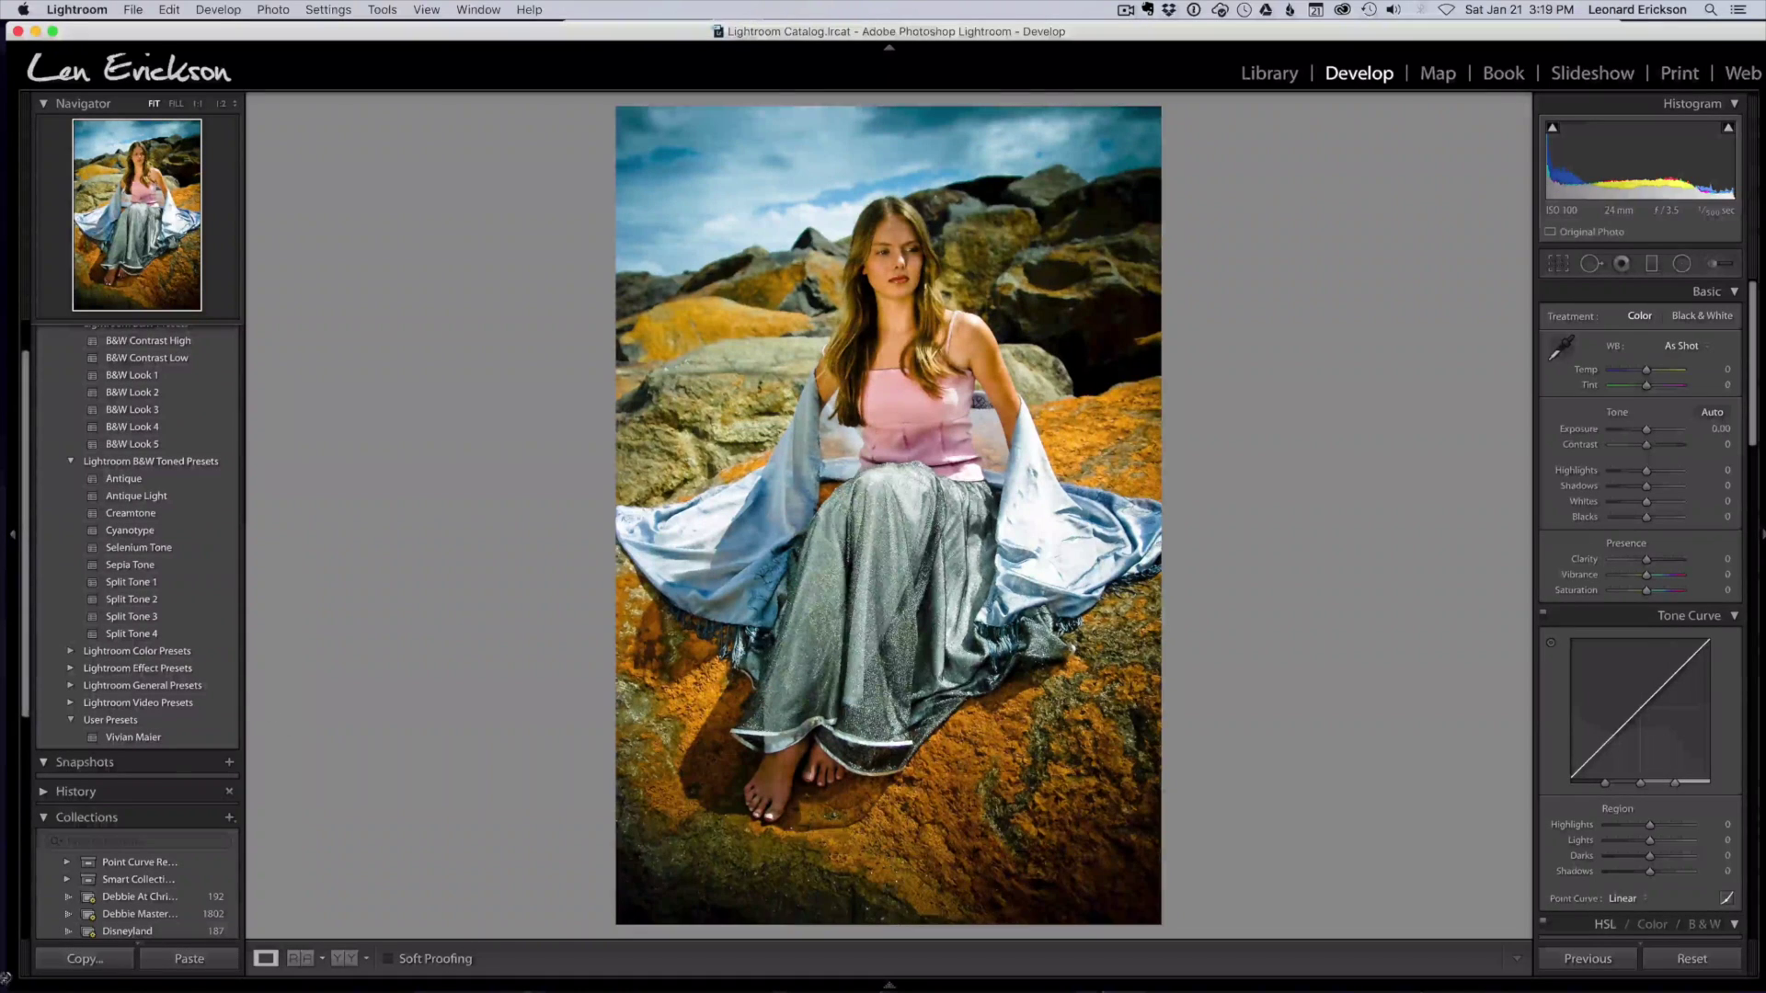
click(129, 485)
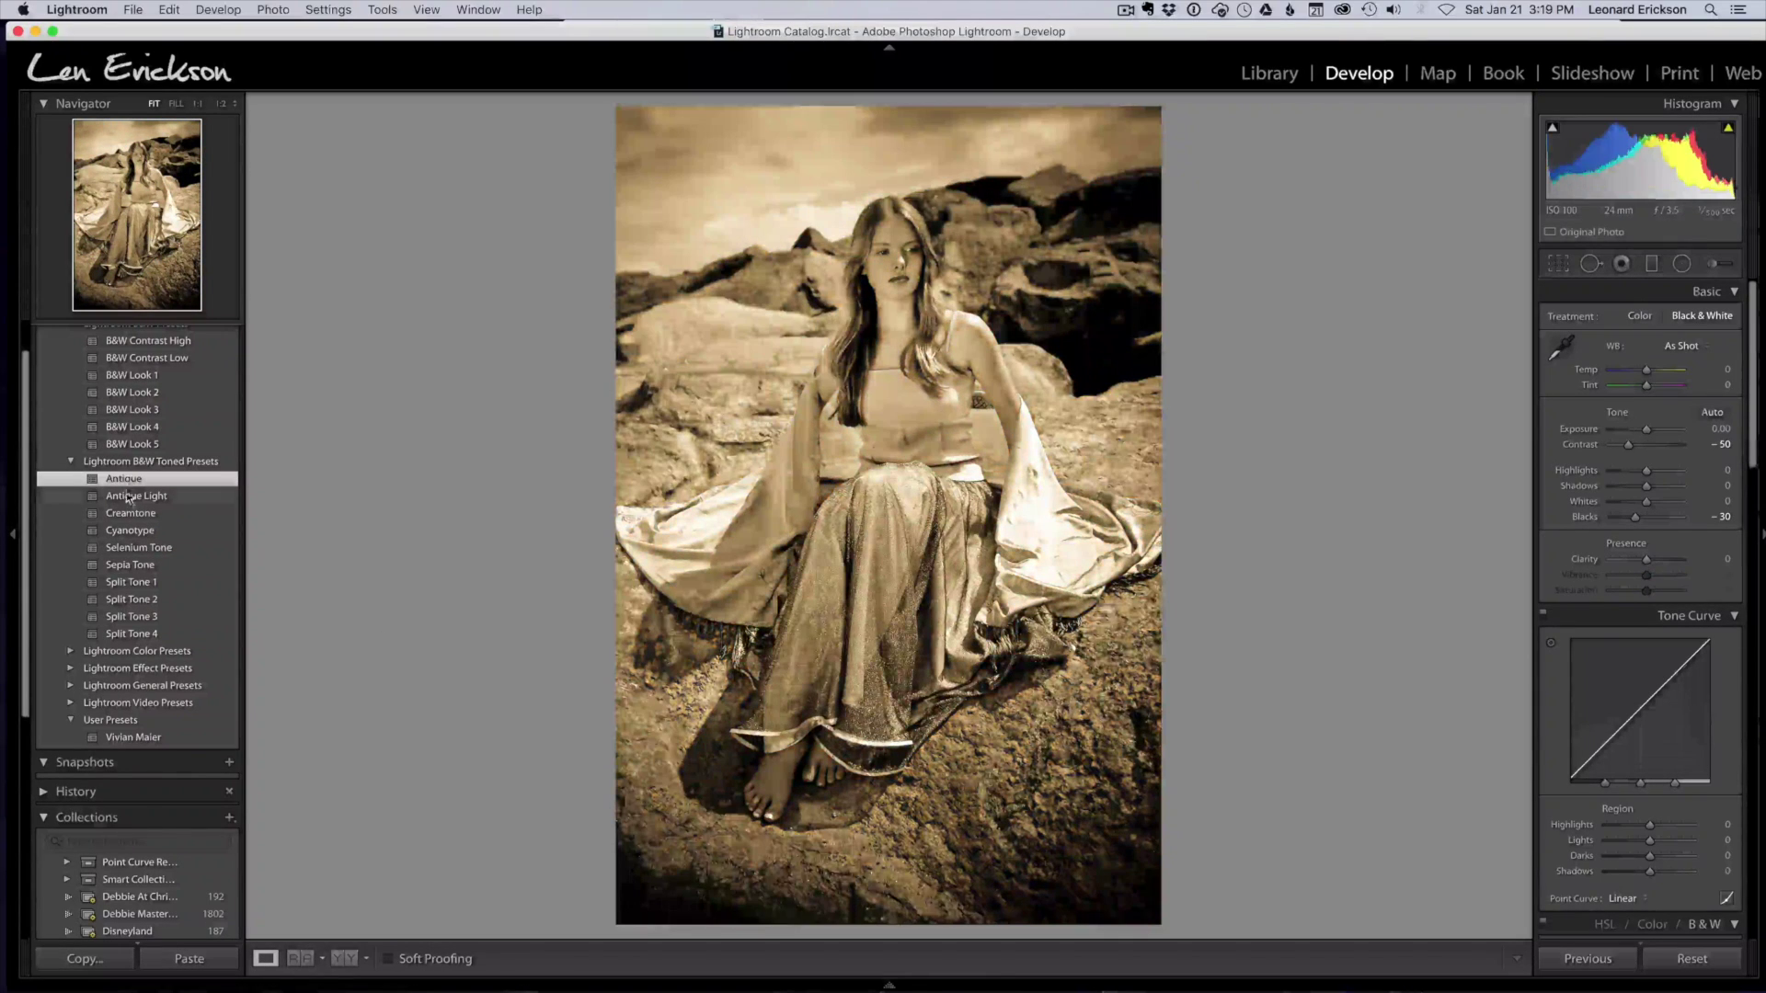
click(138, 515)
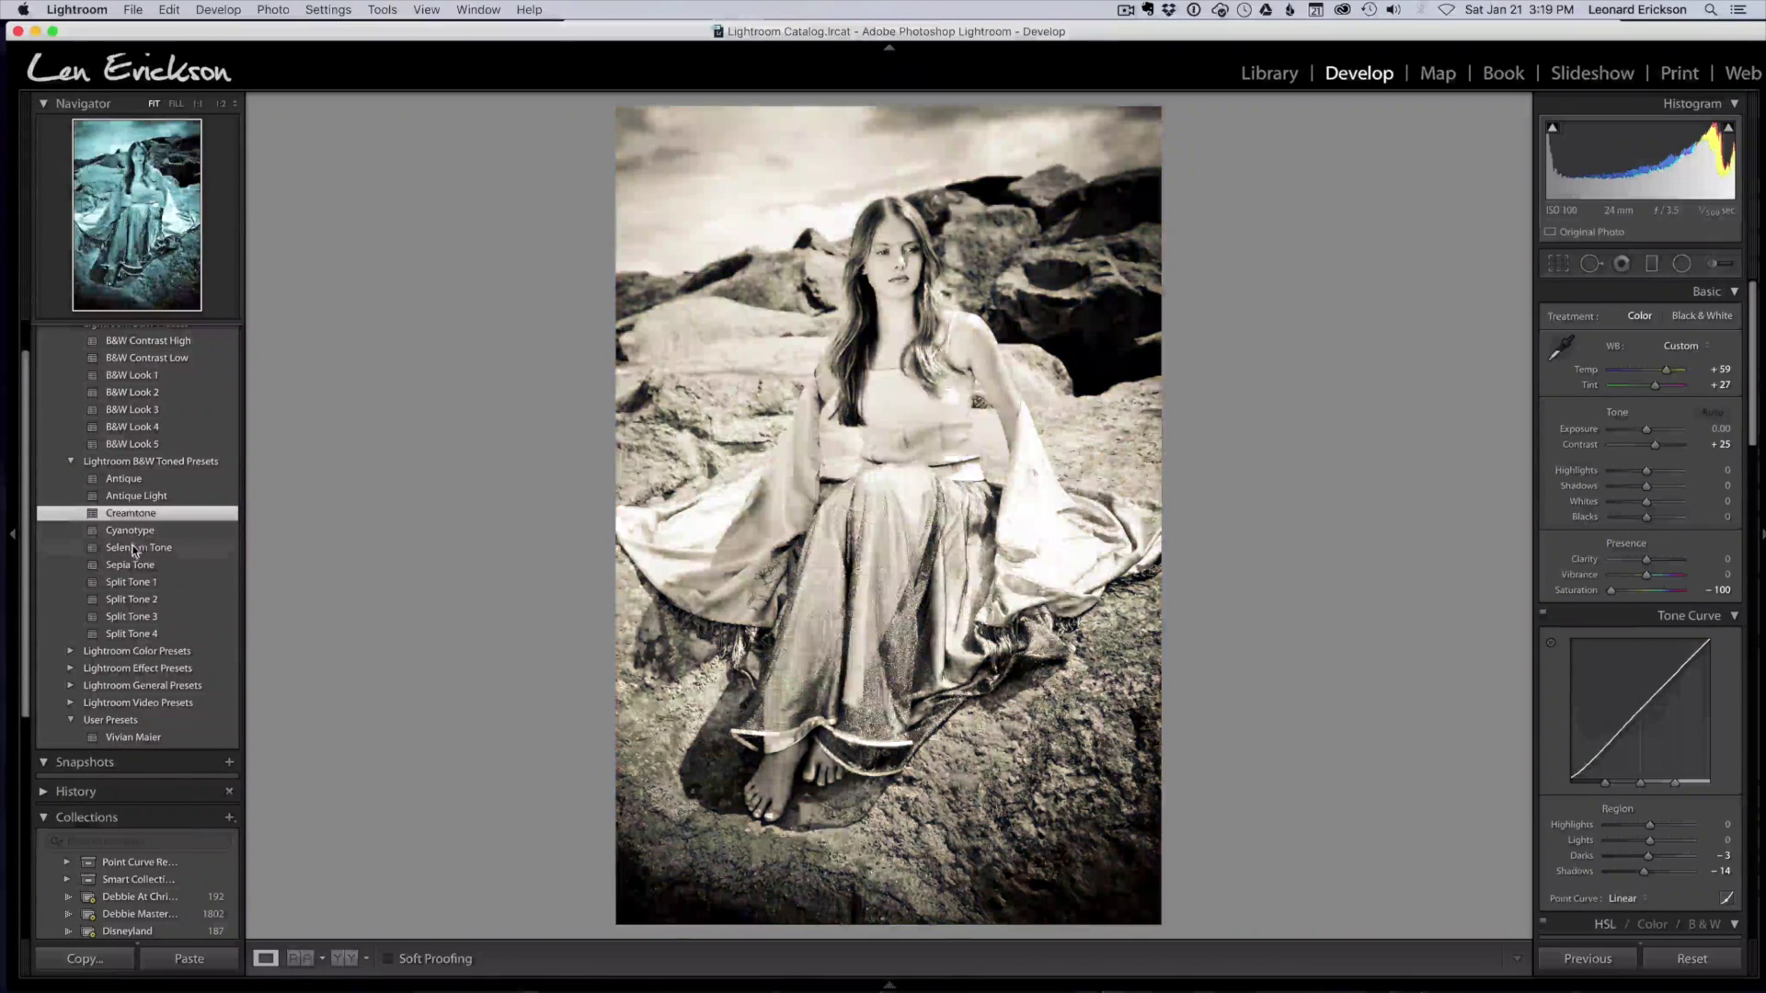
click(135, 549)
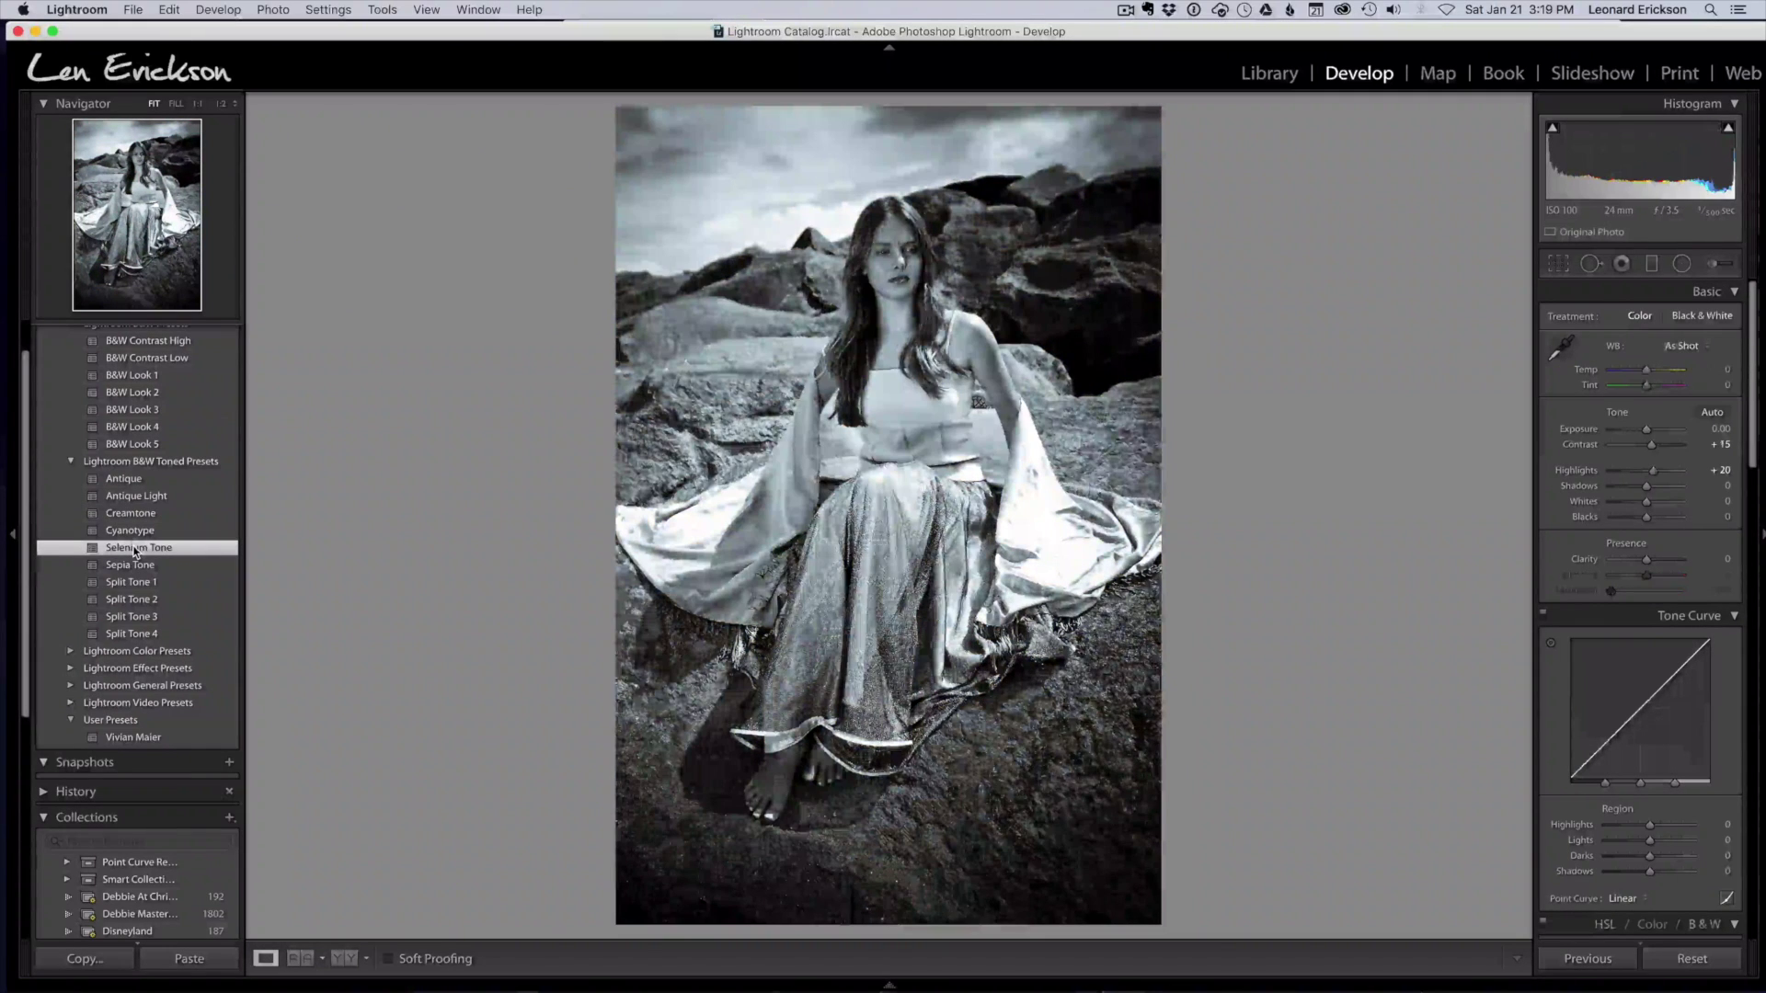
click(143, 566)
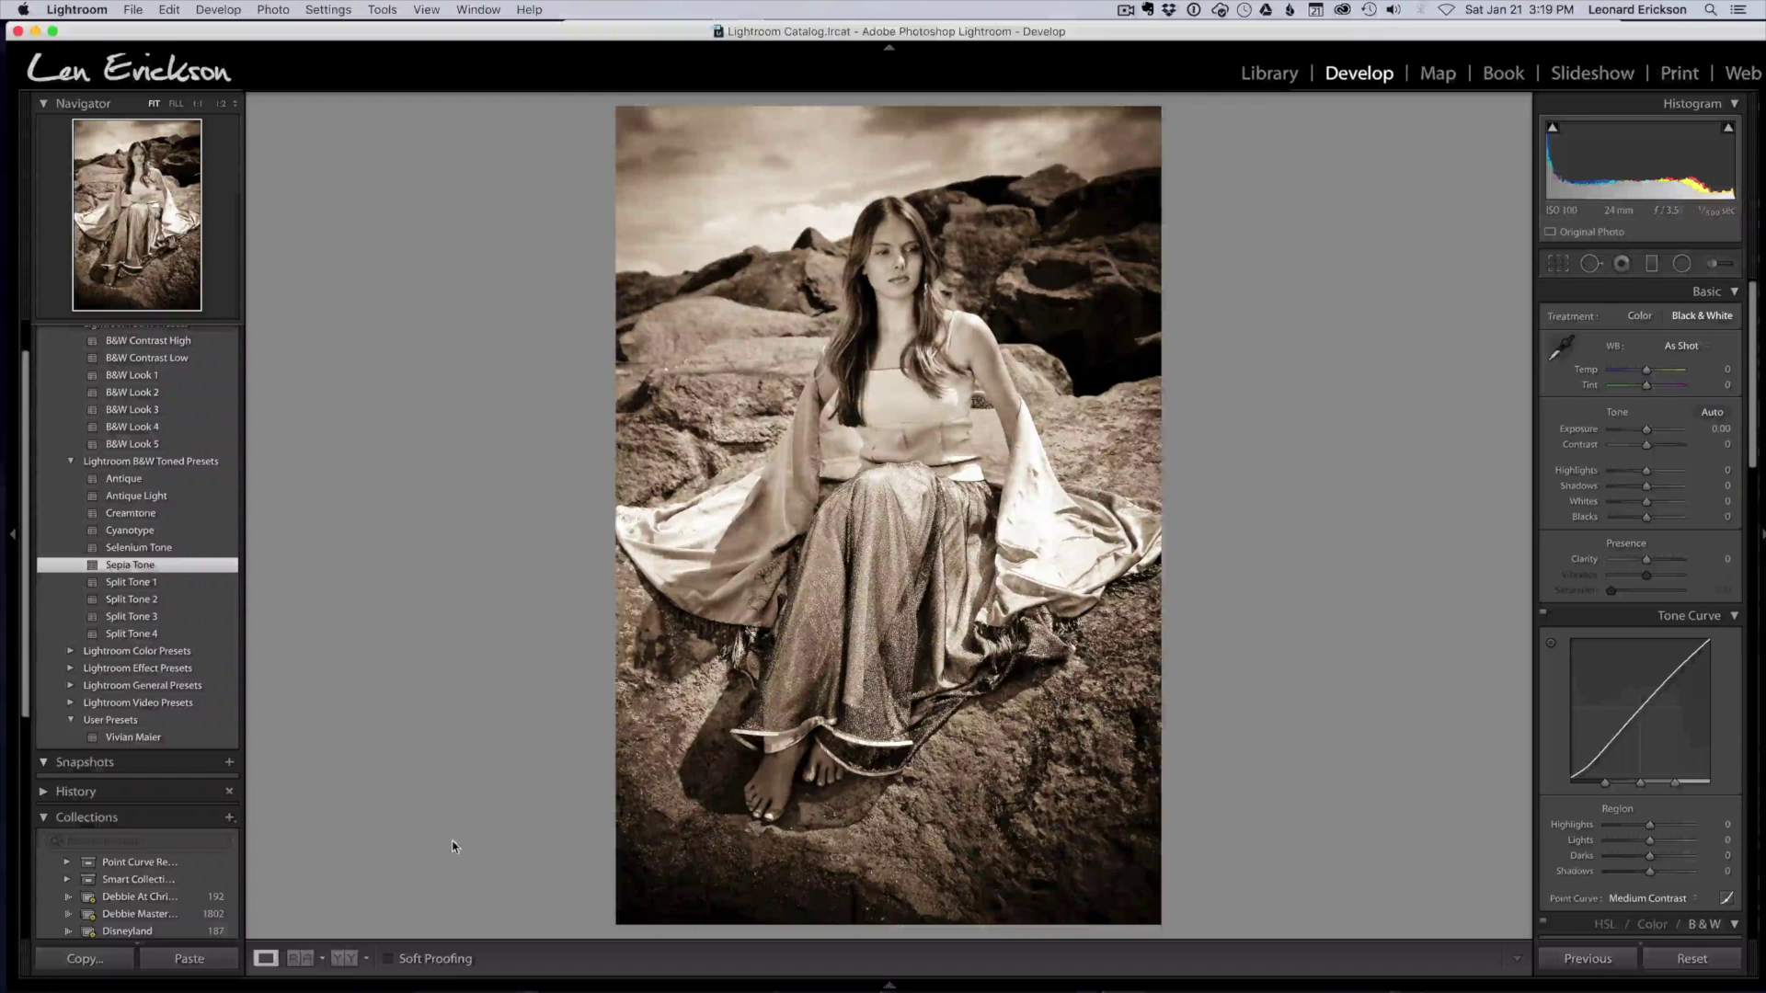
click(1270, 74)
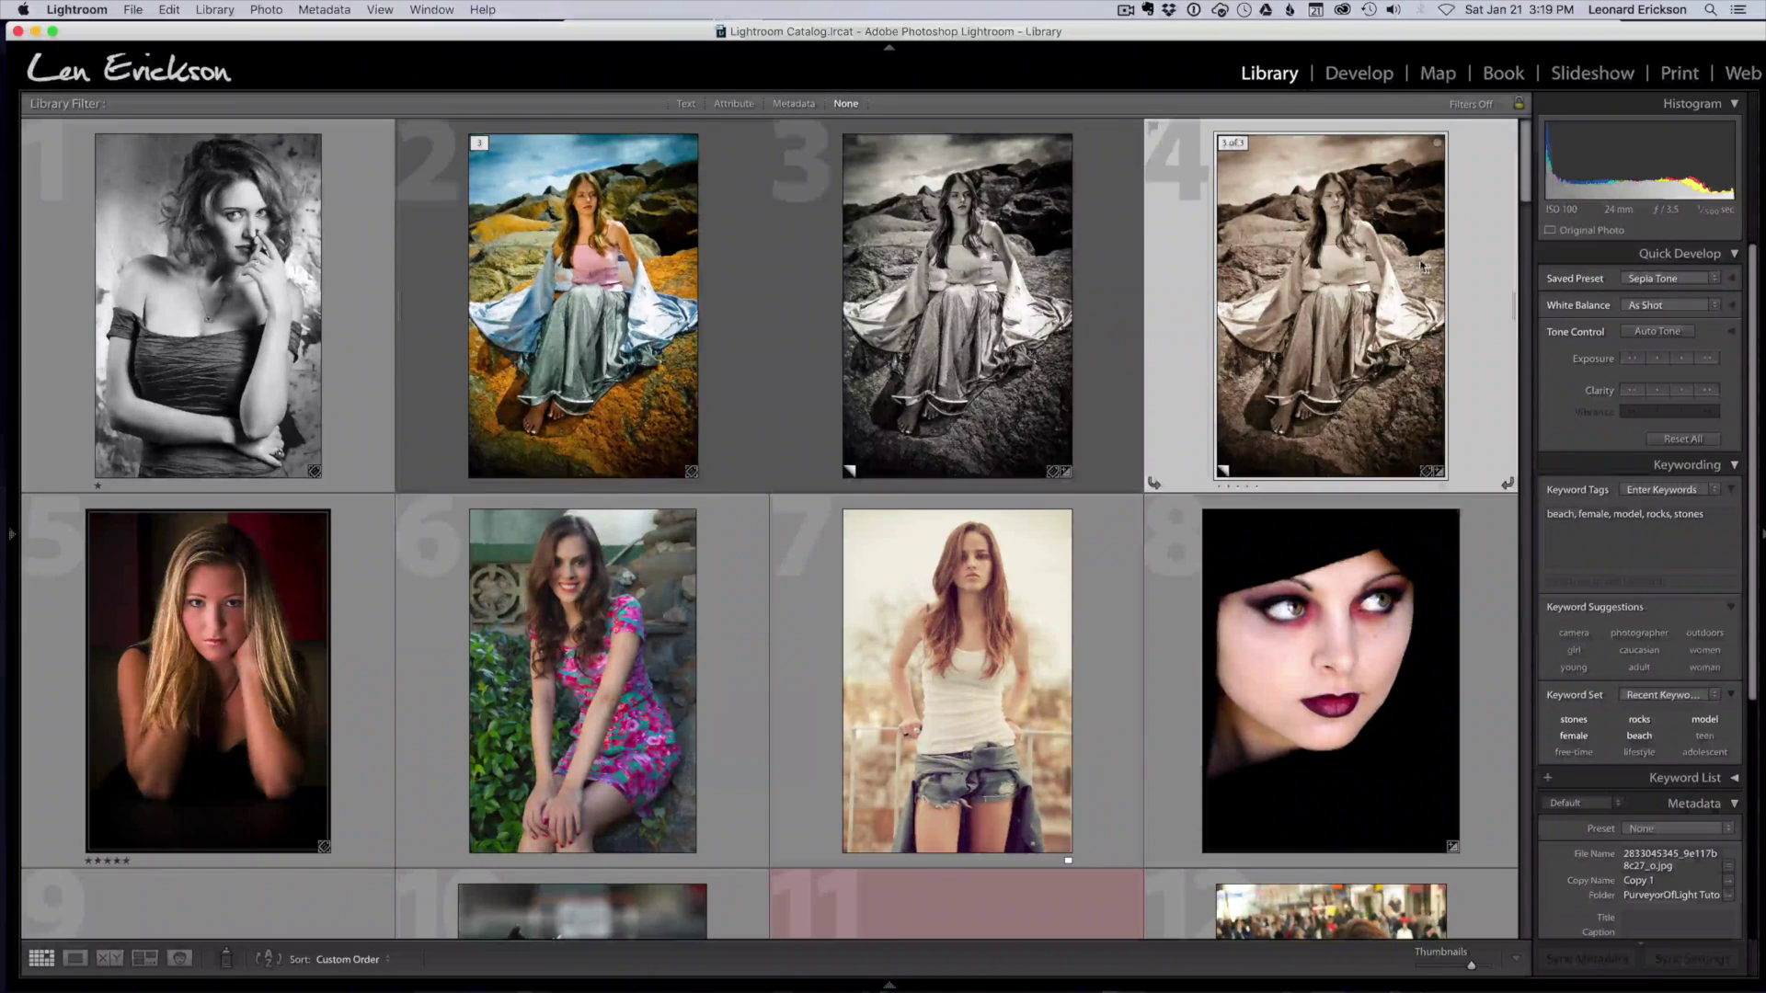
Compare the original and its two virtual copies side by side in Survey view, and return to the grid
mouse_move(1005, 414)
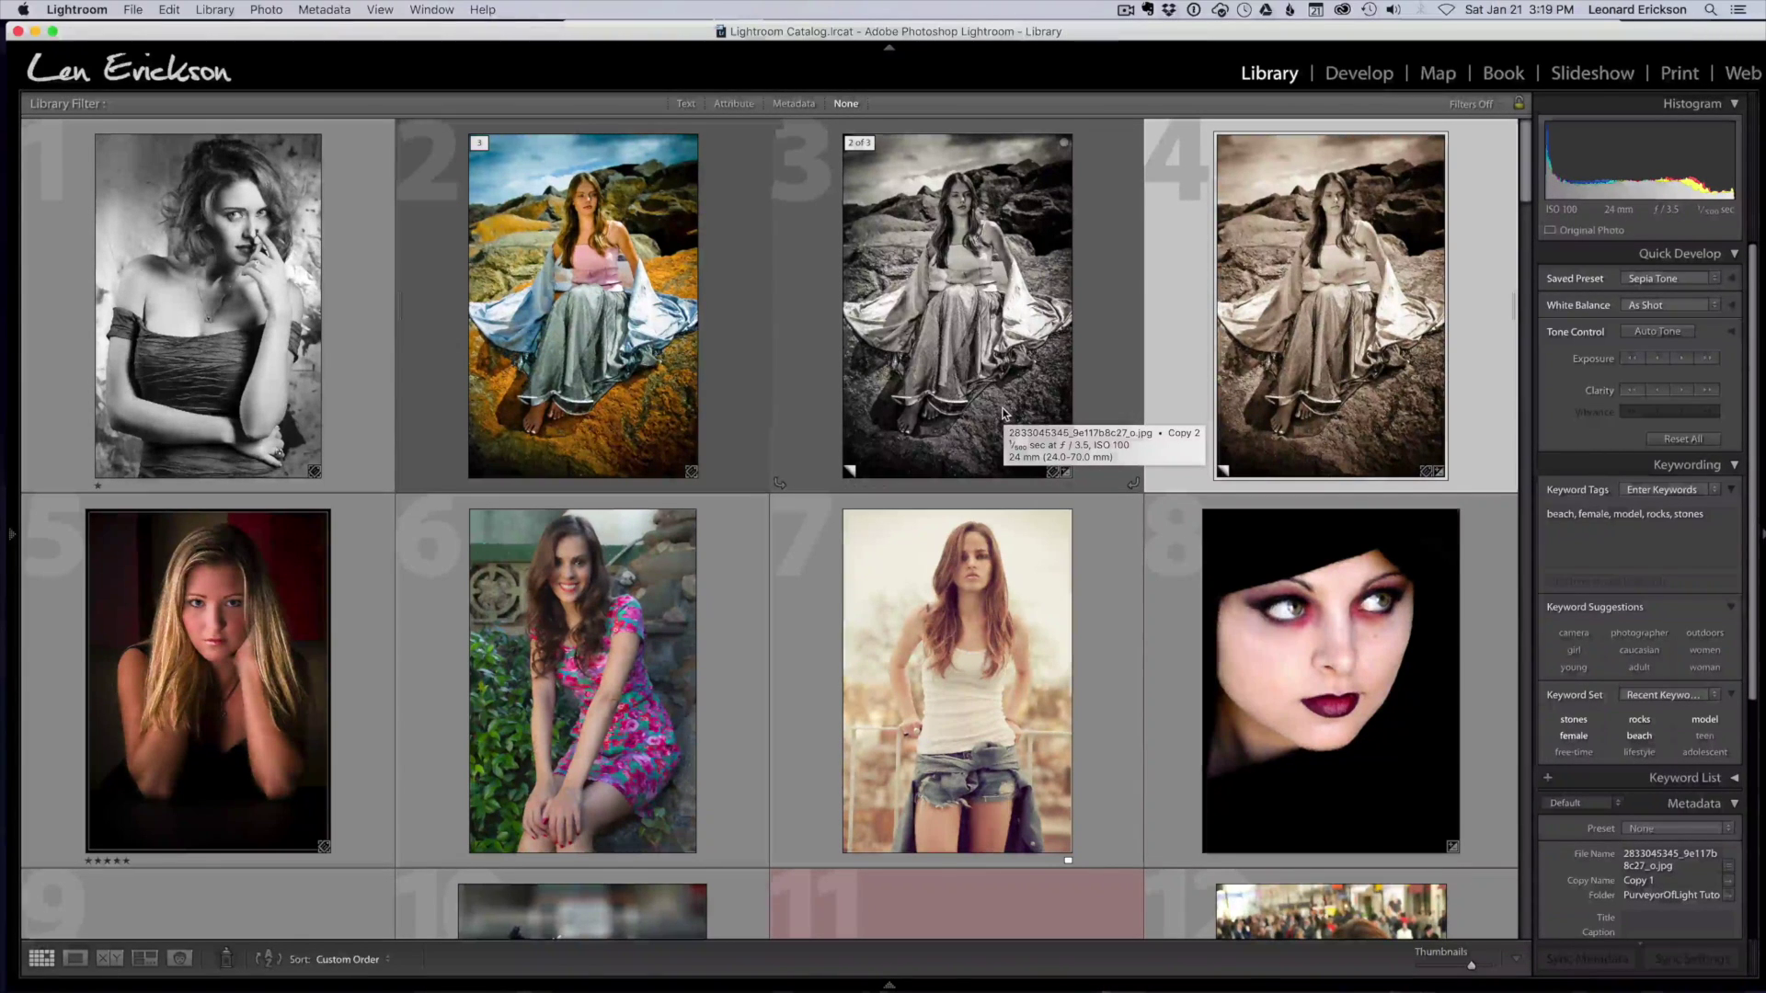
click(453, 230)
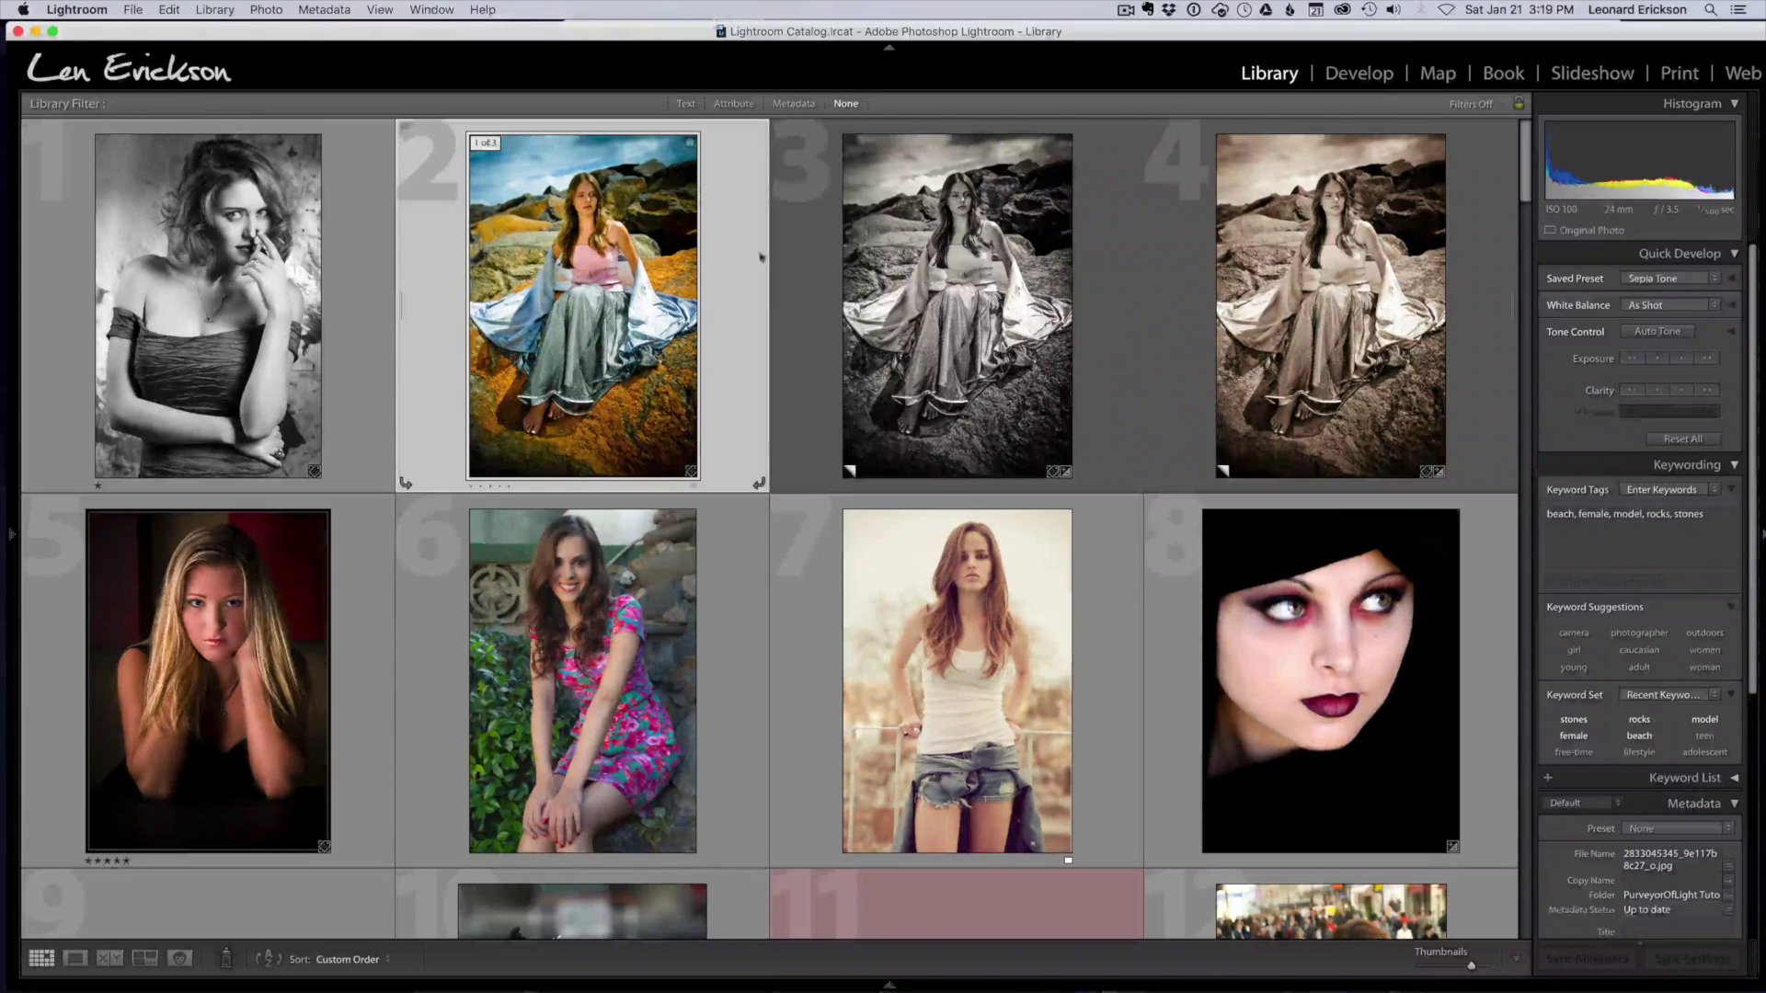
shift+click(1174, 274)
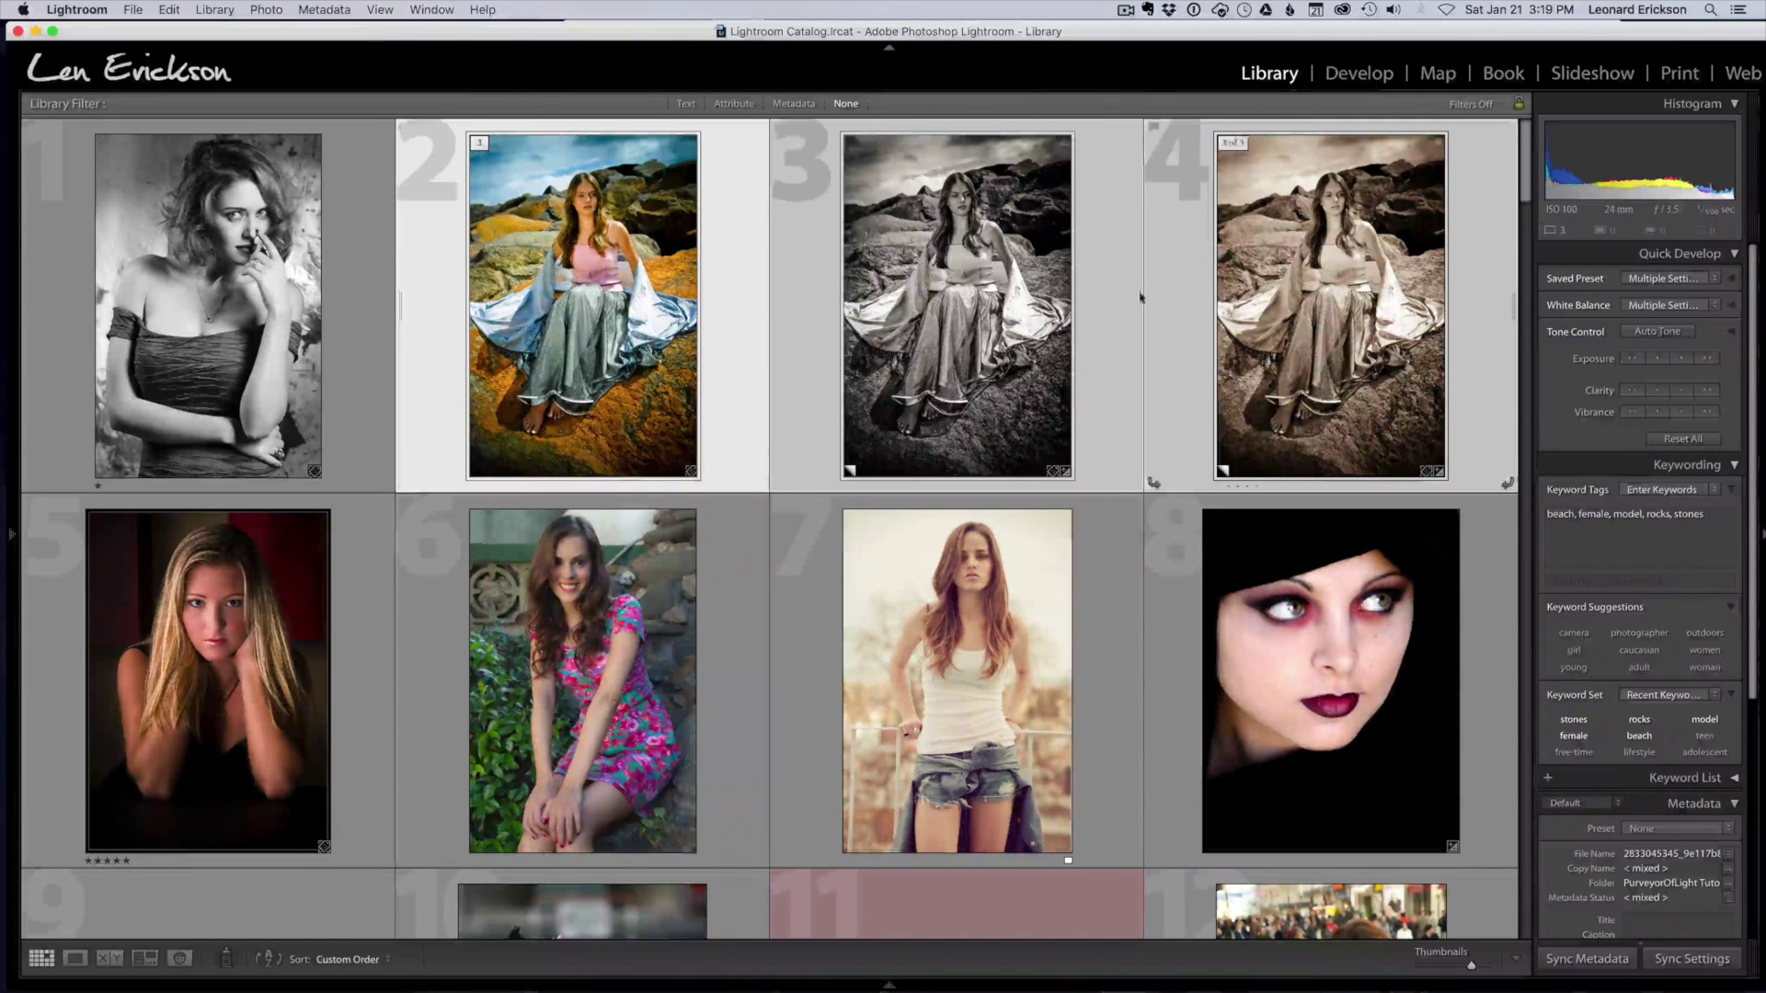
click(144, 959)
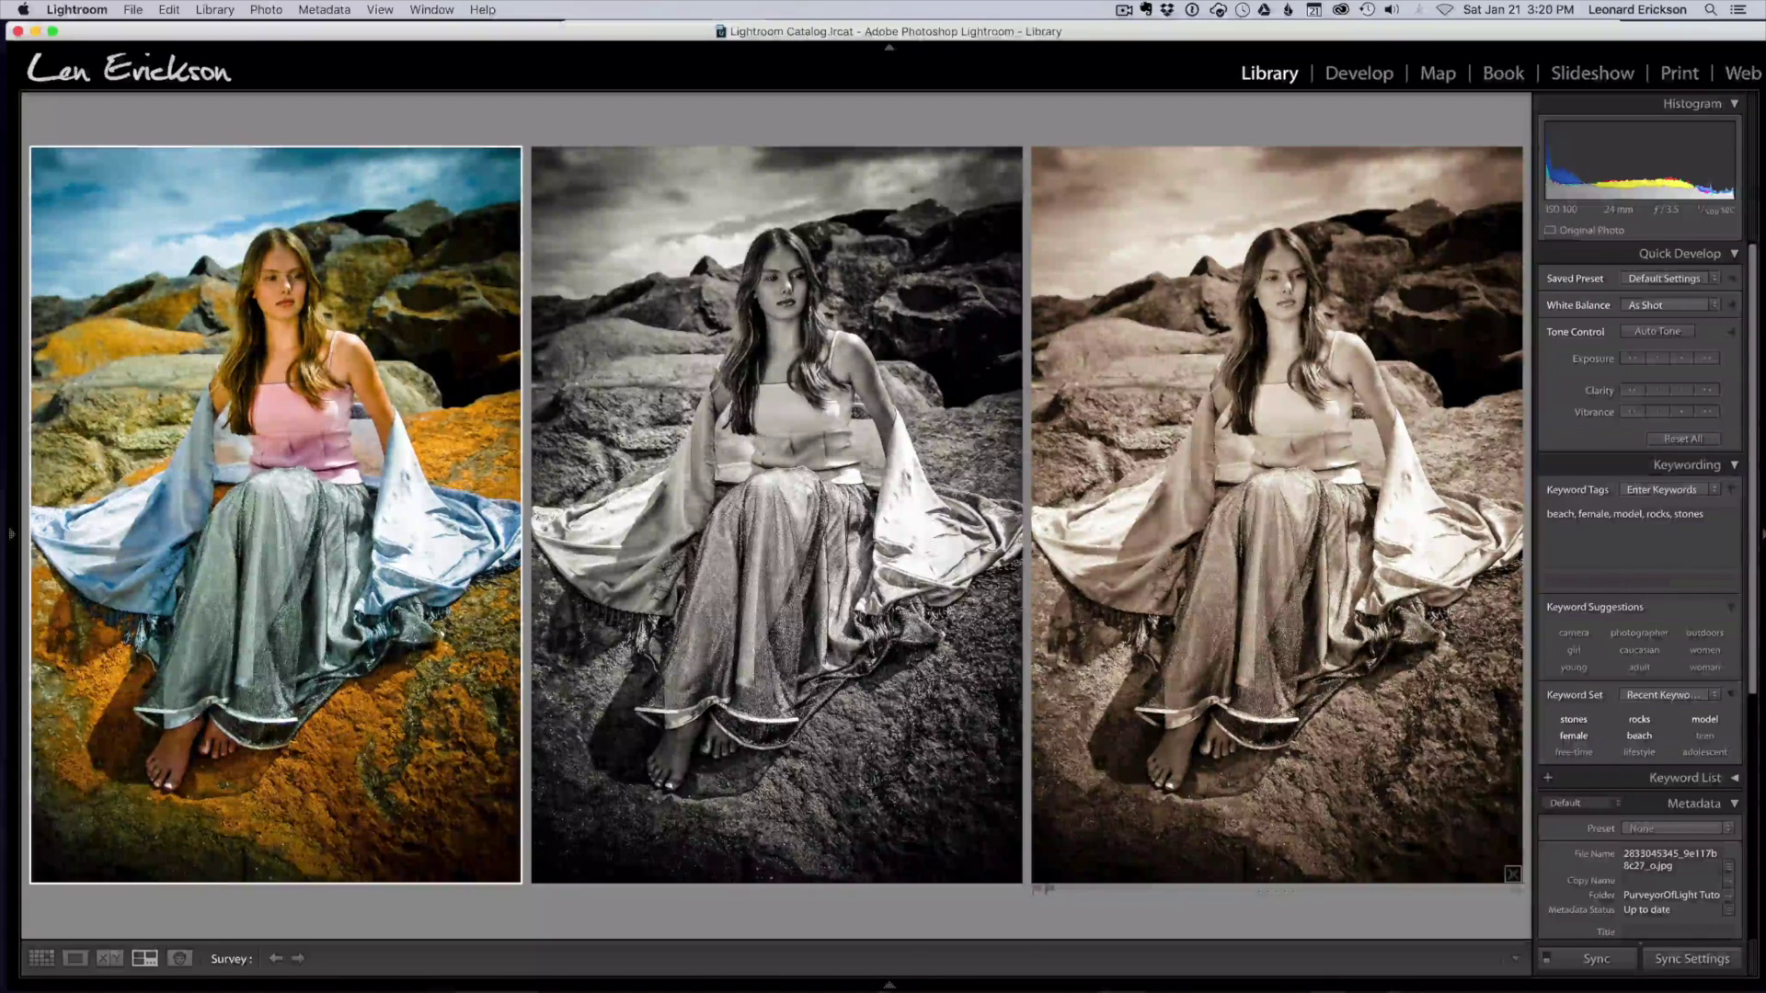
click(38, 961)
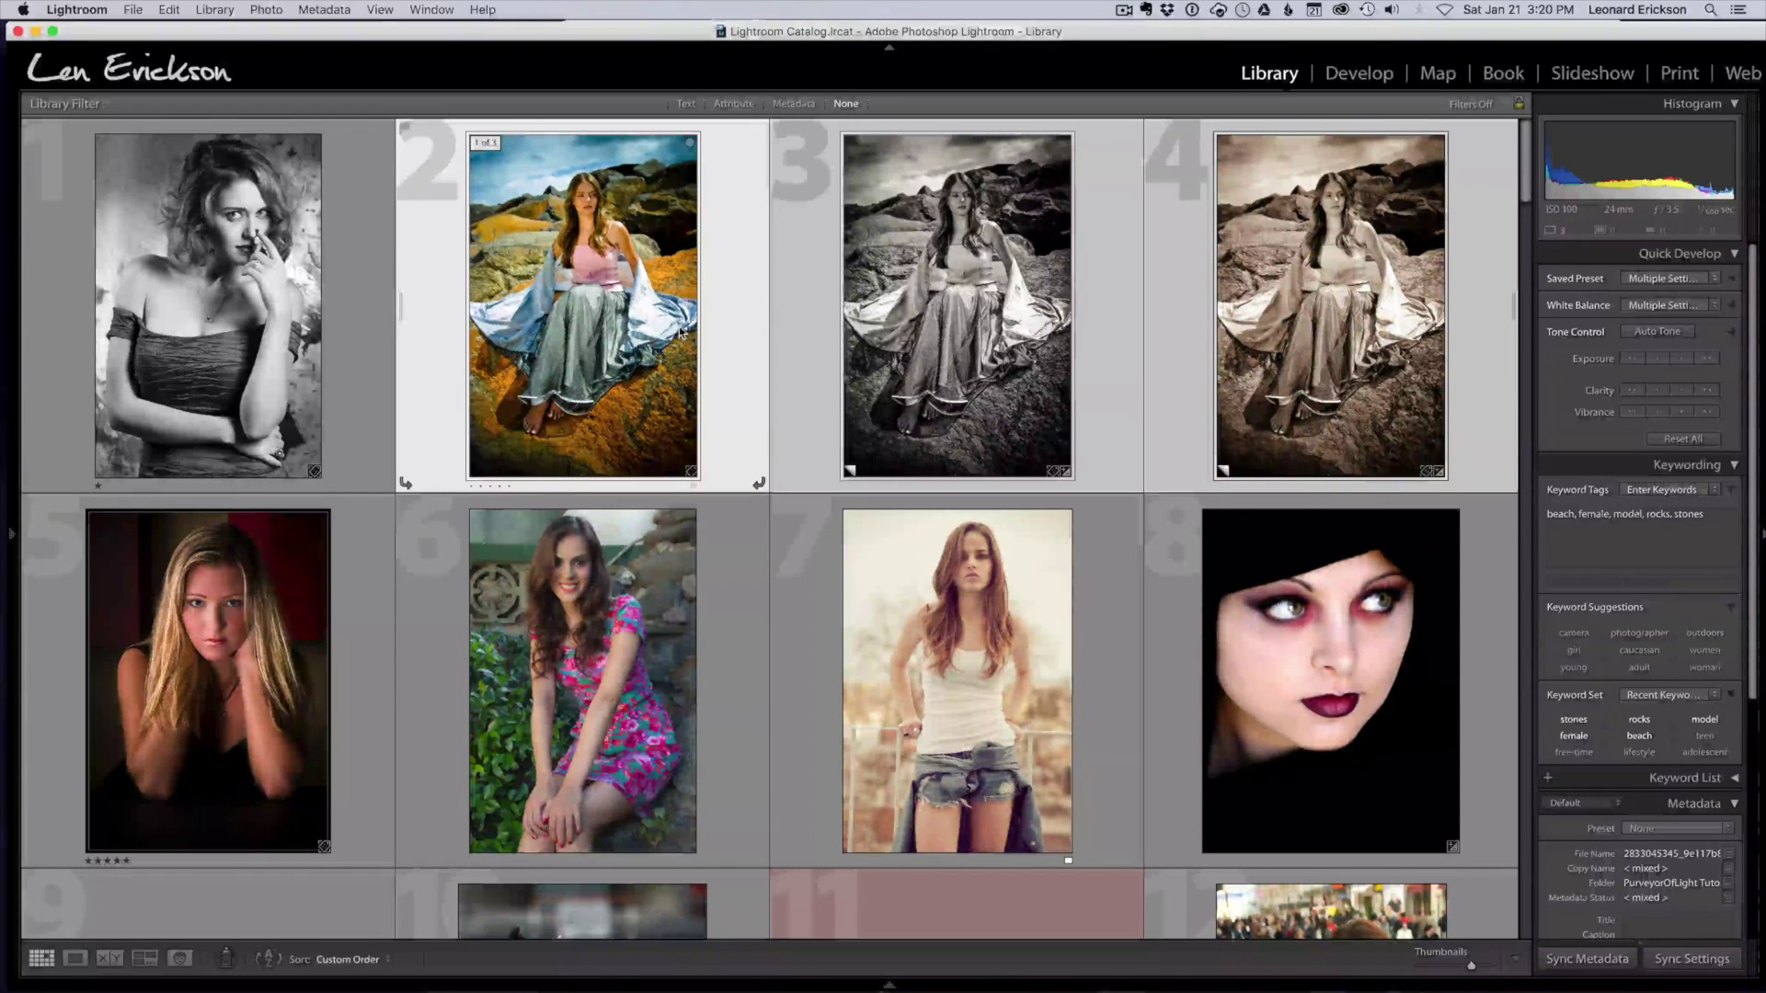
Collapse all stacks, then expand the stack of the woman on the rocks and collapse it again
right_click(487, 146)
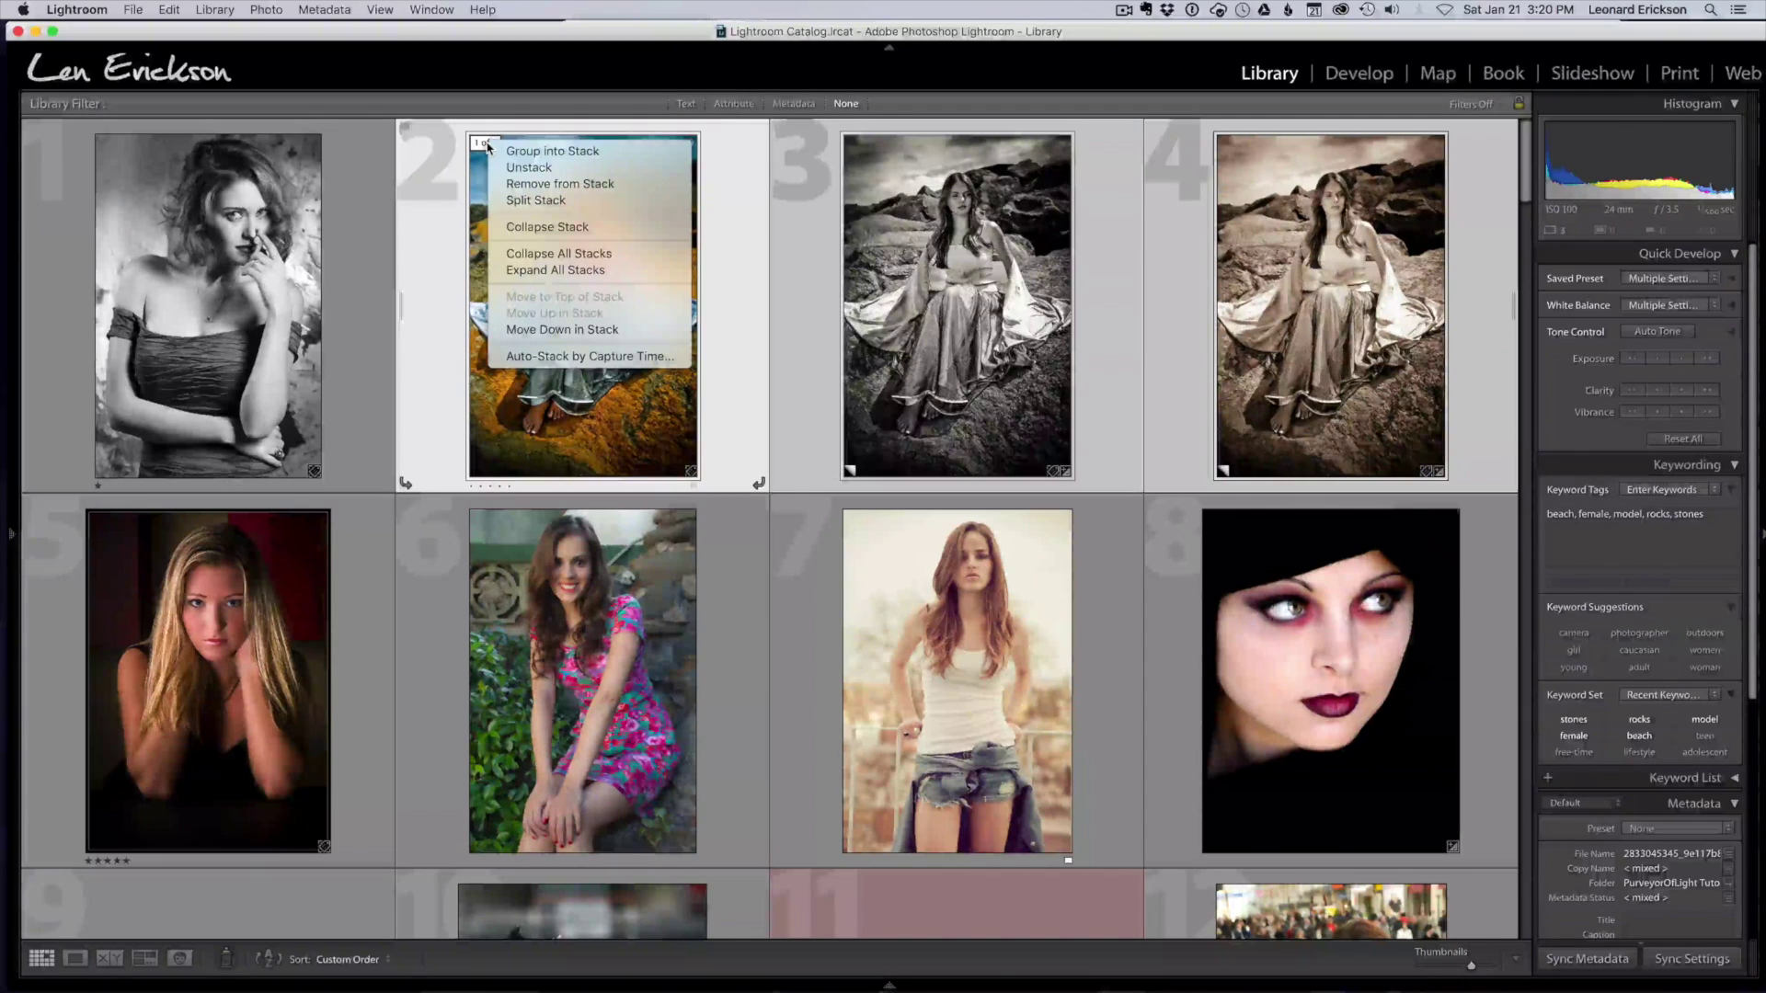
click(579, 256)
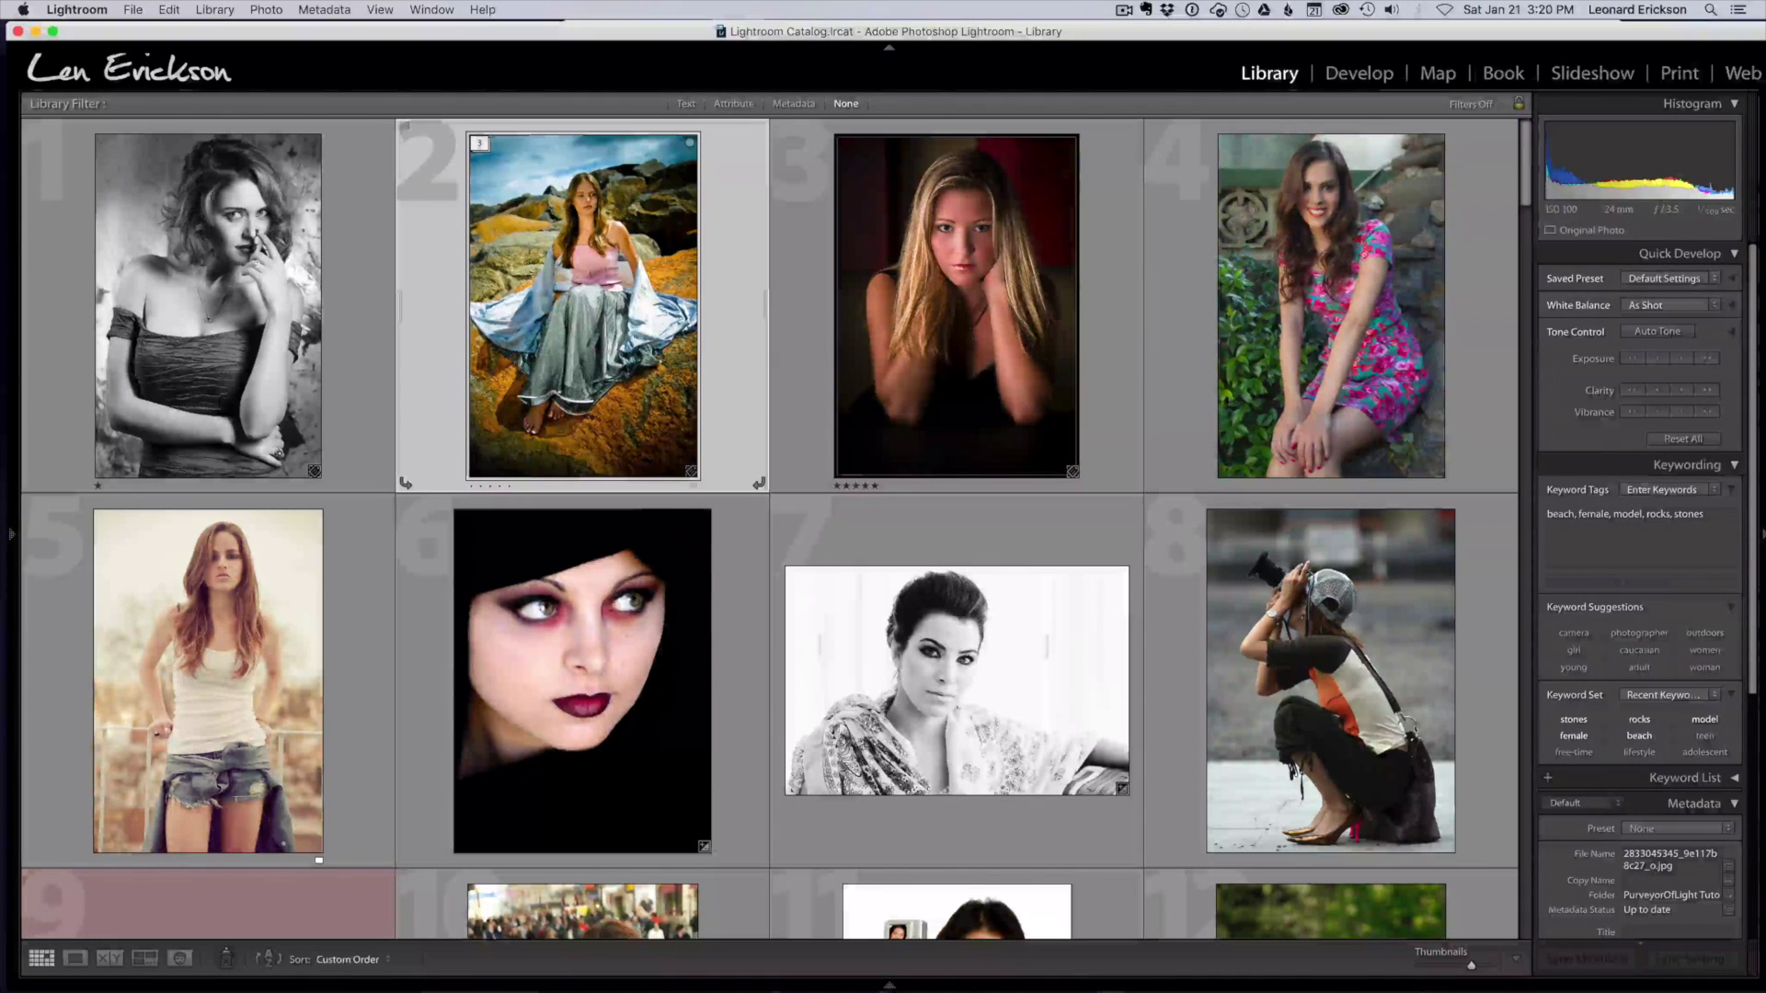
click(479, 144)
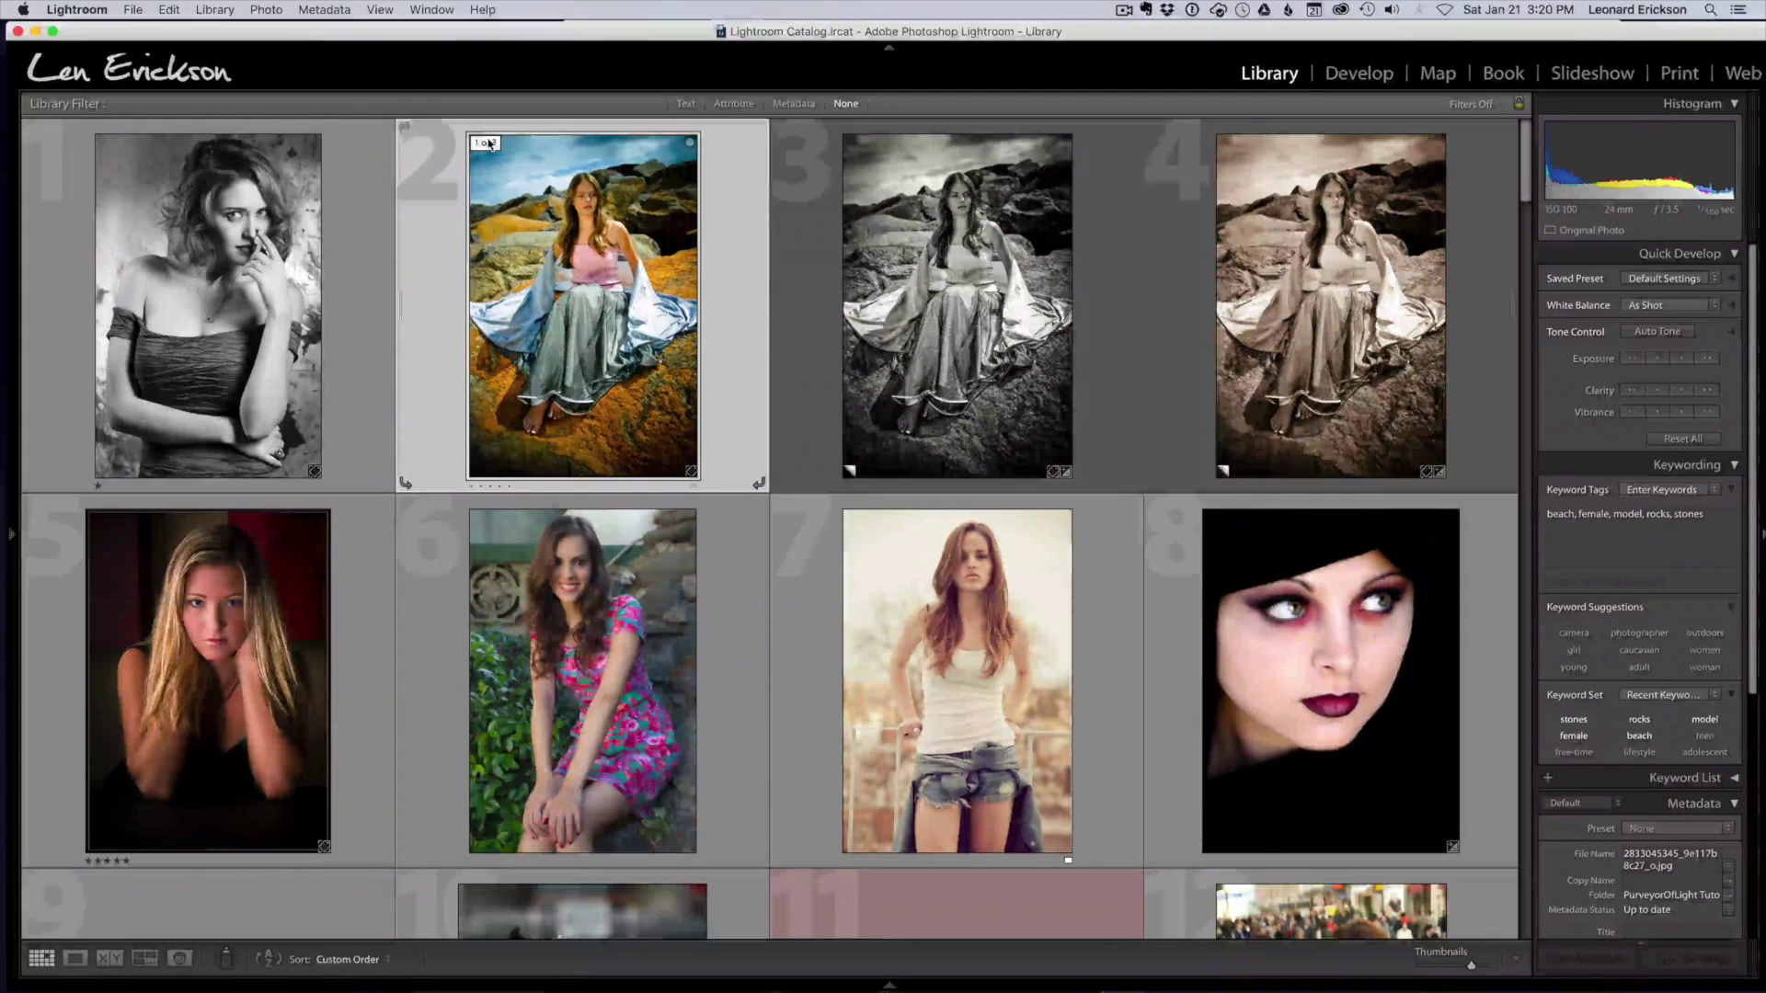
click(488, 144)
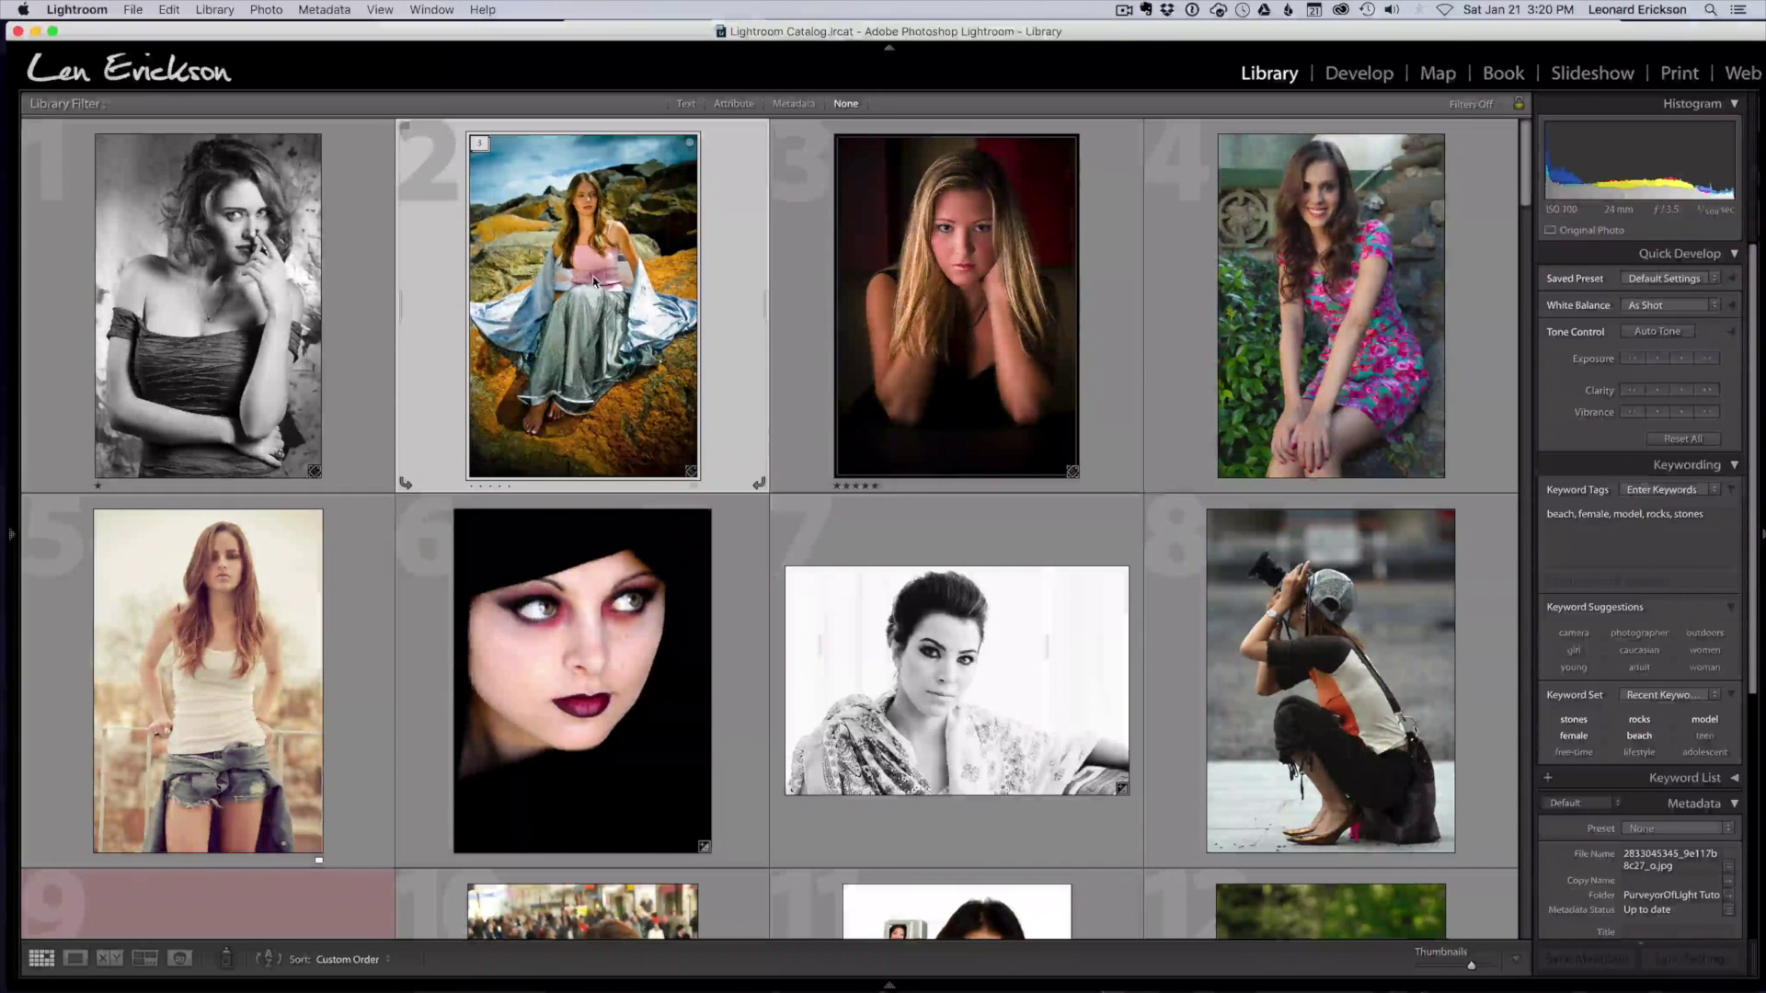